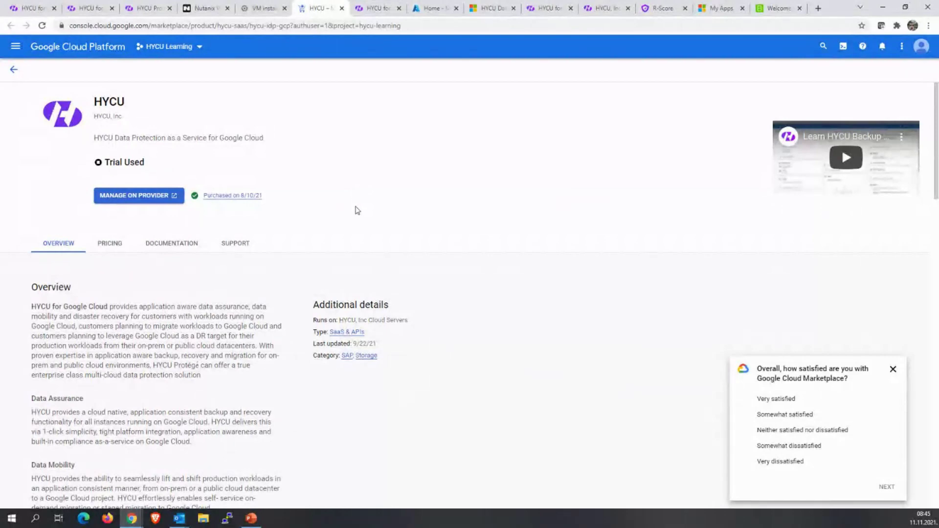
- View the Azure Marketplace listing for HYCU, and return to the HYCU for Enterprise Clouds dashboard
click(490, 10)
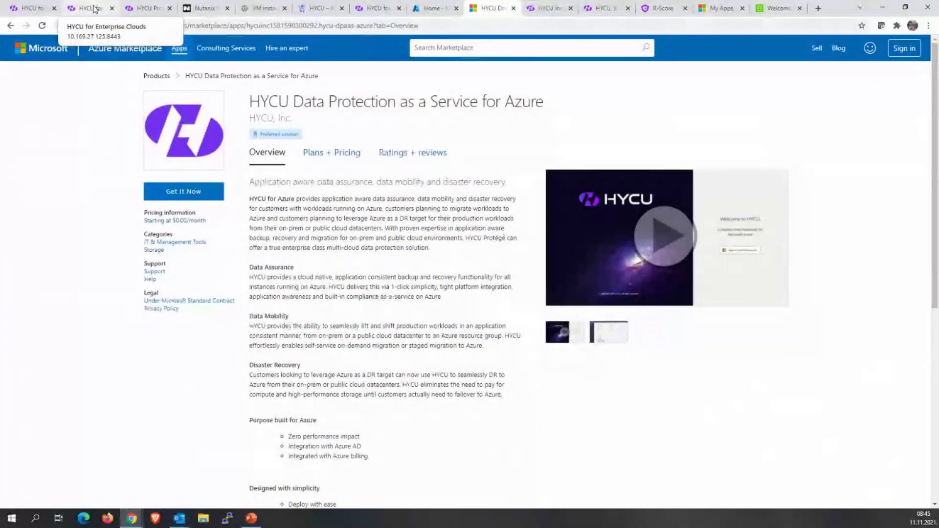
click(95, 10)
mouse_move(230, 164)
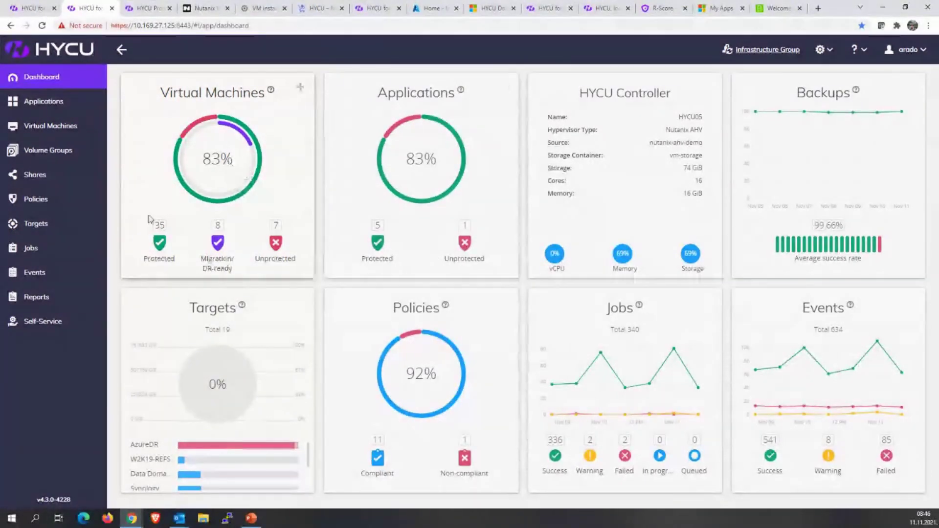
- Review the email notifications configured for events, leaving them as they are
click(29, 272)
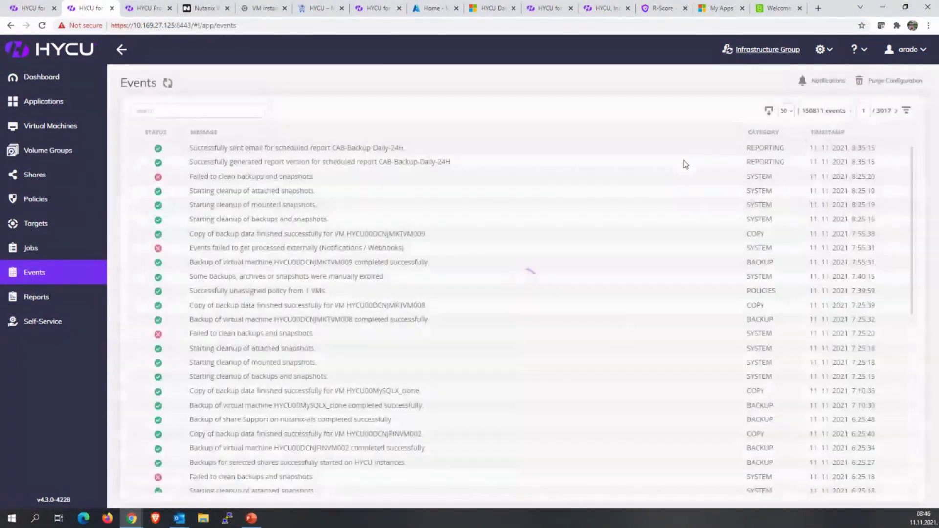
click(824, 81)
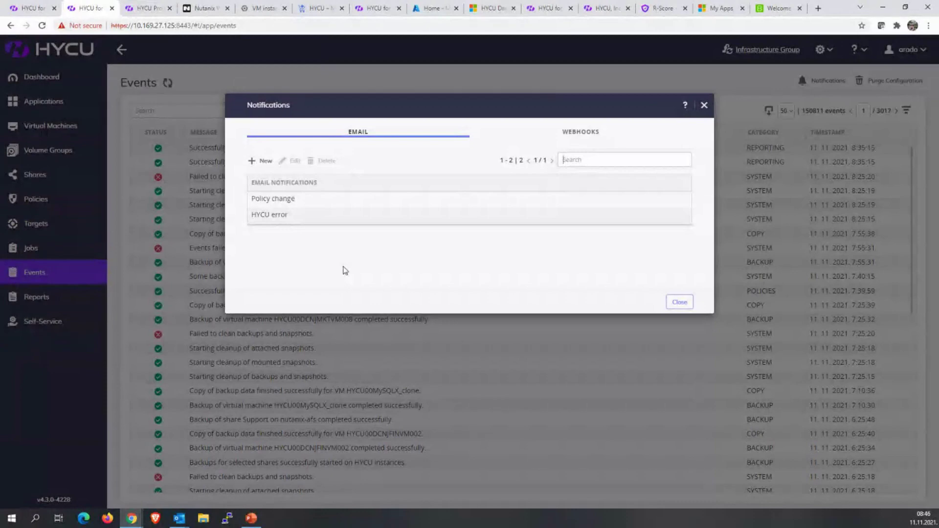
click(679, 303)
- Examine the controller's power options for suspending and resuming activities, without saving
click(822, 51)
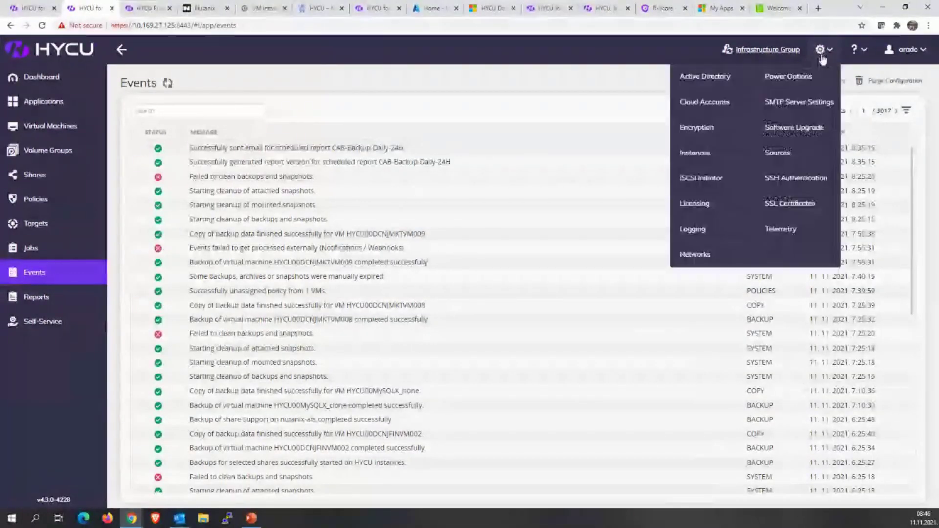
click(802, 80)
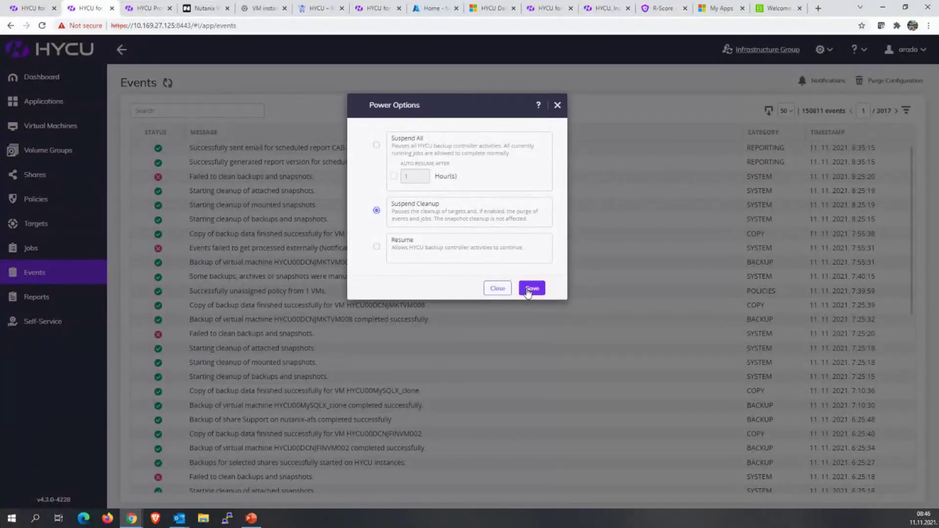
click(497, 288)
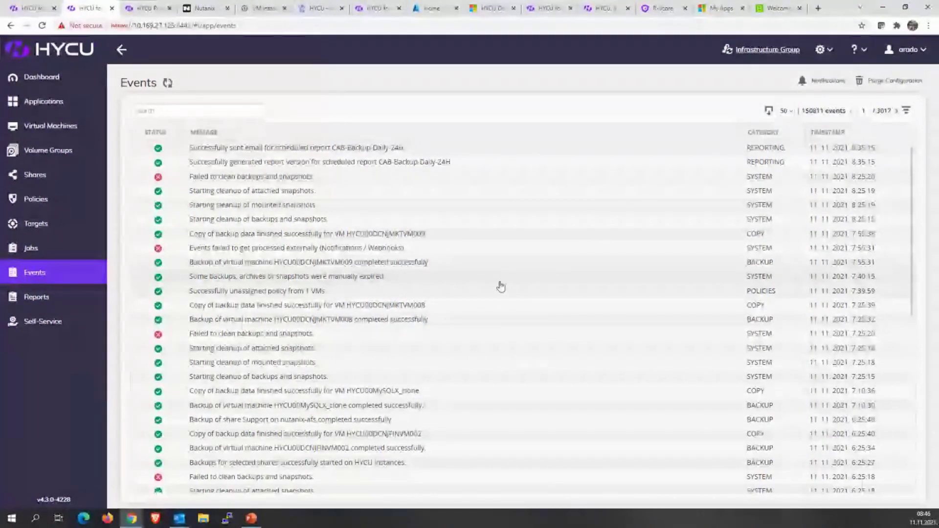
- Examine the storage types offered for a new backup target, and leave the Add Target form without saving
click(39, 223)
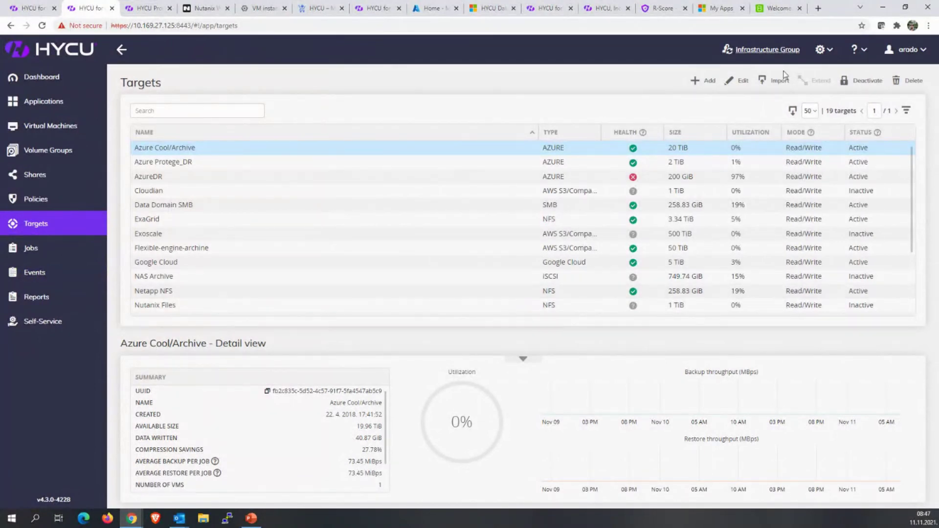
click(709, 81)
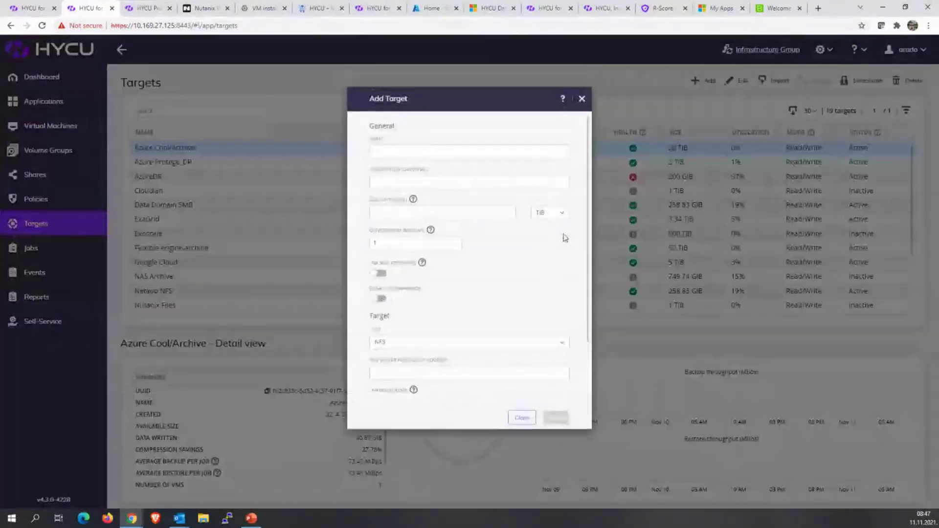
scroll(540, 273, down, 3)
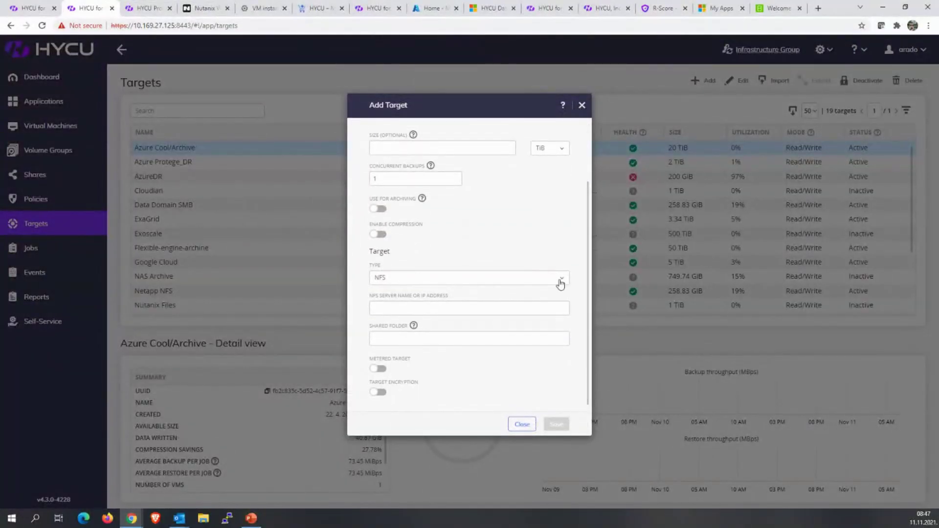
click(559, 278)
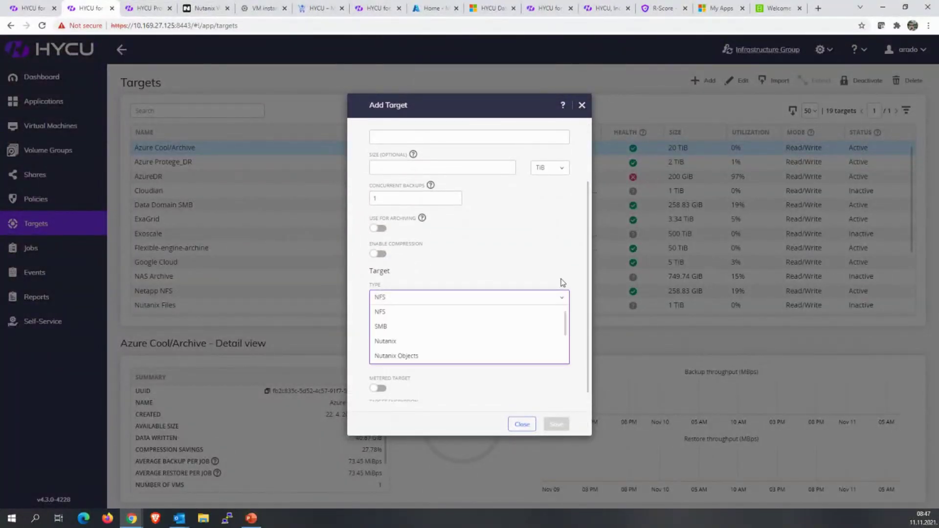
scroll(444, 324, down, 3)
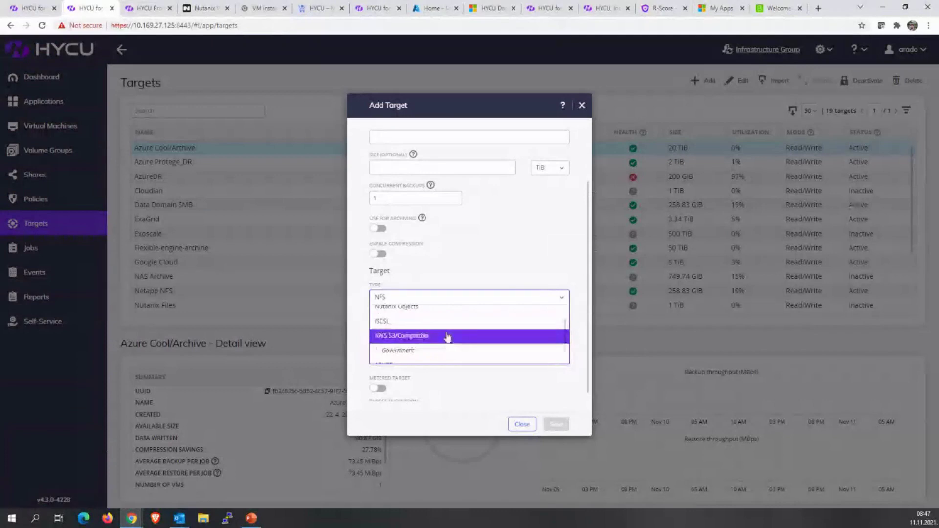
scroll(449, 337, down, 3)
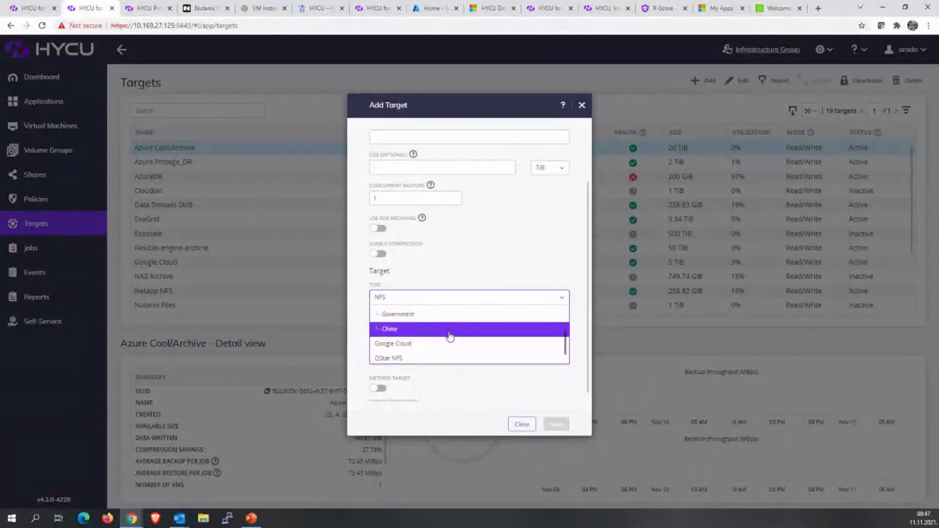
scroll(449, 335, up, 2)
scroll(449, 333, up, 2)
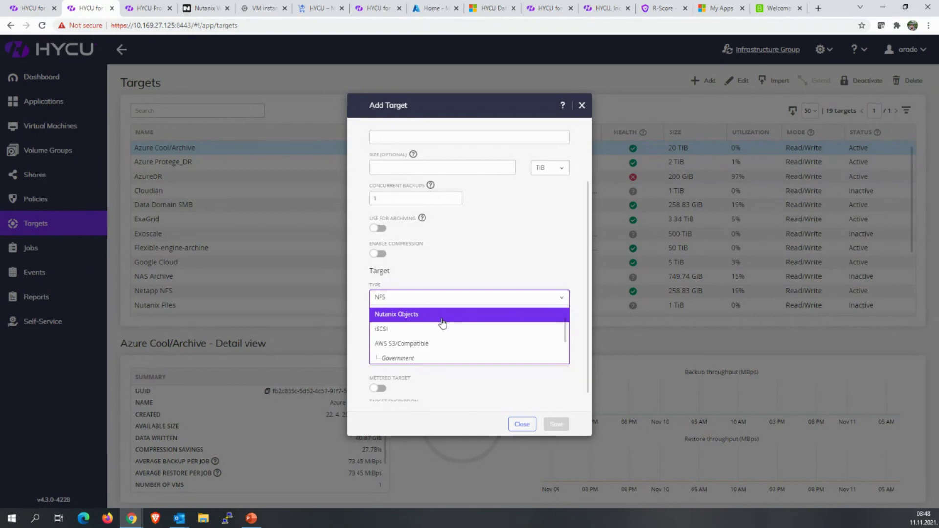
click(519, 422)
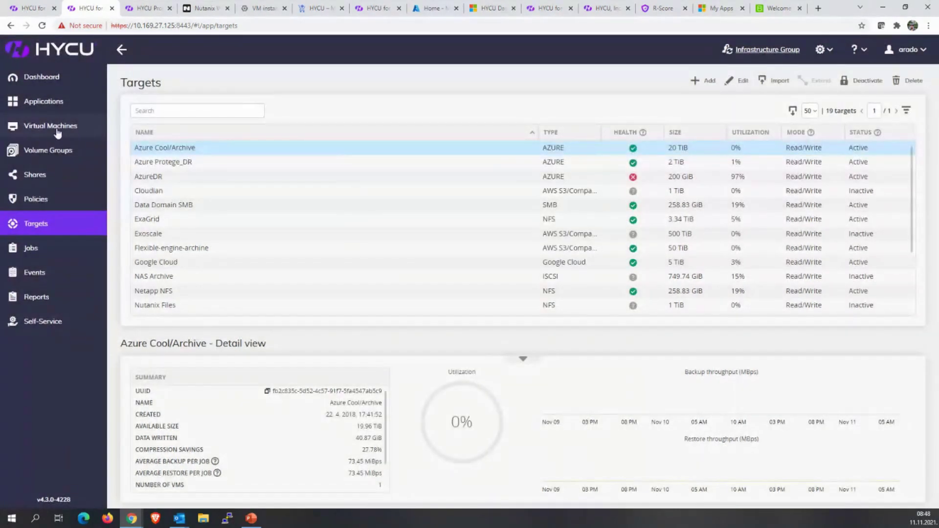
- Examine the tiers that can be expired for the latest restore point of virtual machine HYCU00DCNJENGVM011, and decline the expiration
click(50, 126)
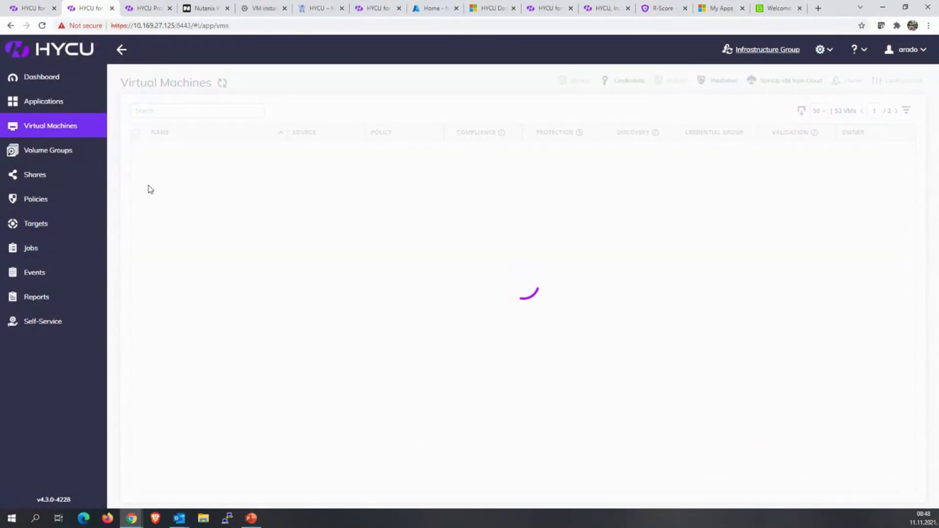
click(214, 252)
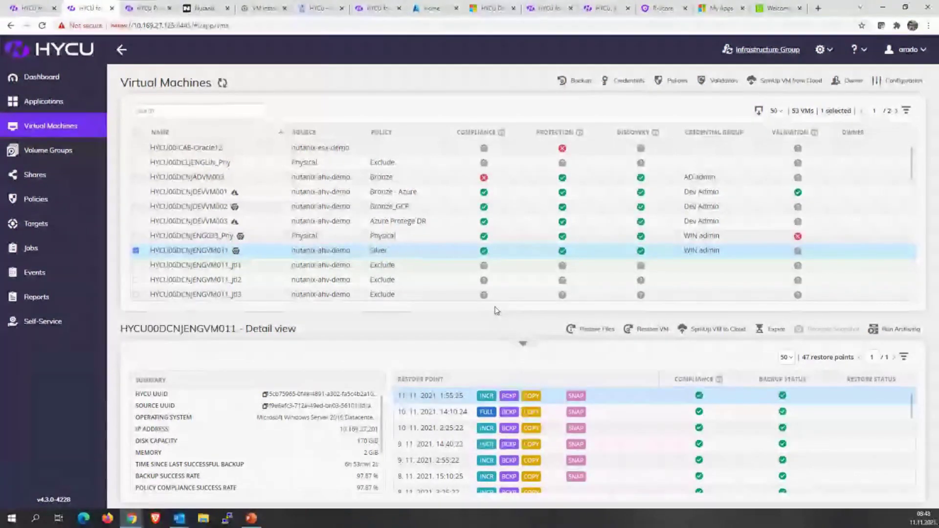
click(776, 330)
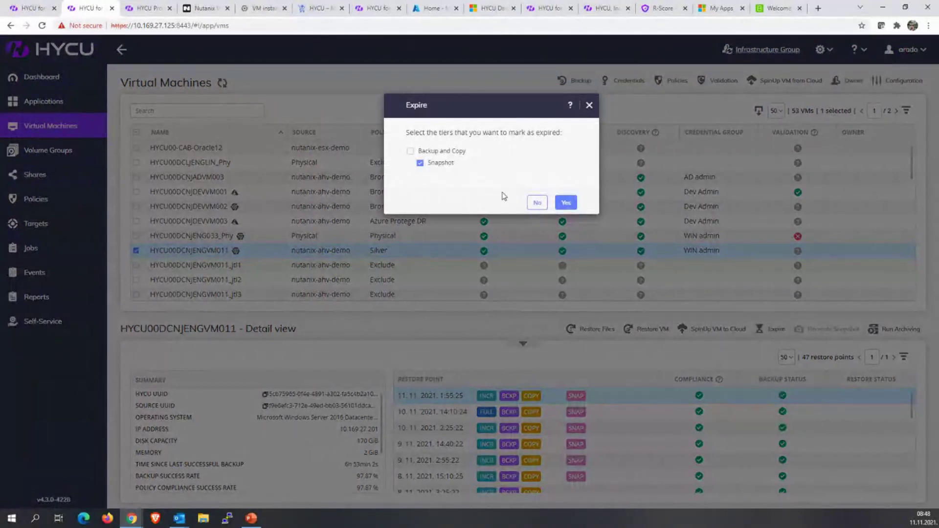
click(537, 203)
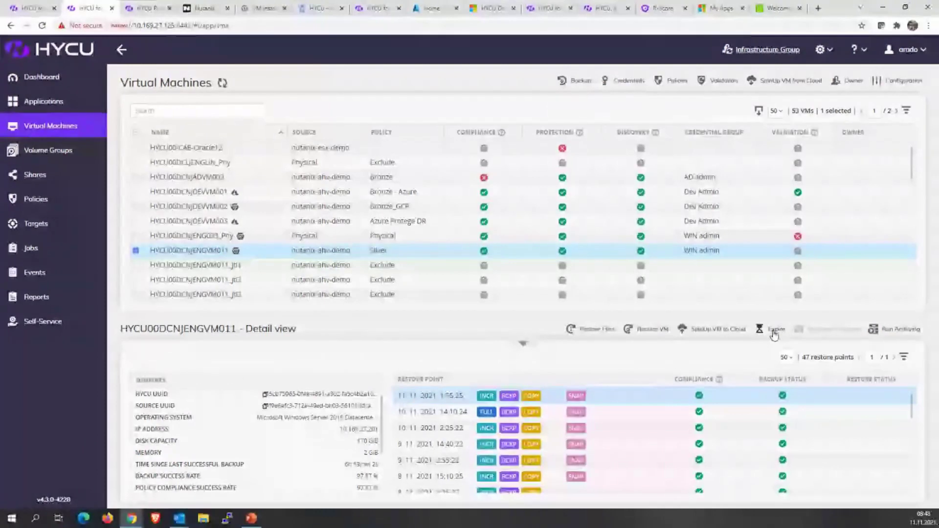
- Review the self-service user list and the new-user form with its authentication types, without creating a user
click(43, 321)
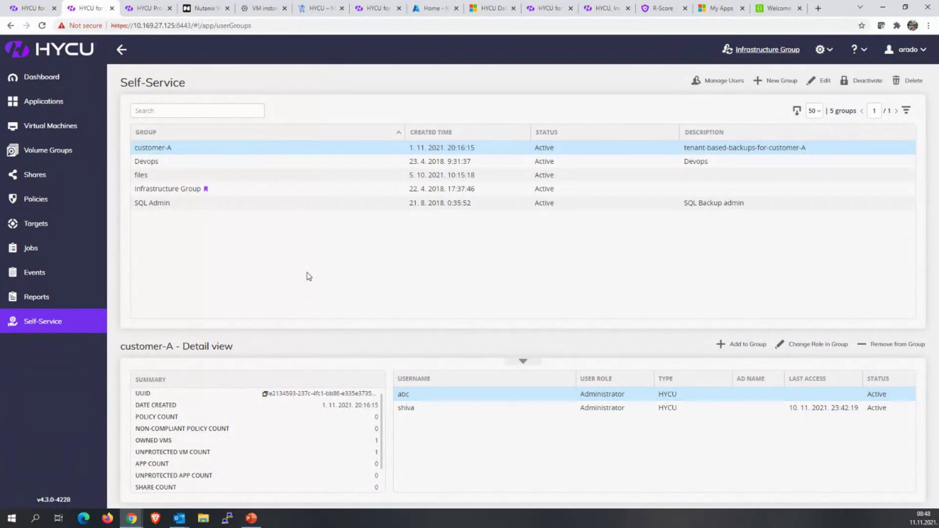
click(707, 80)
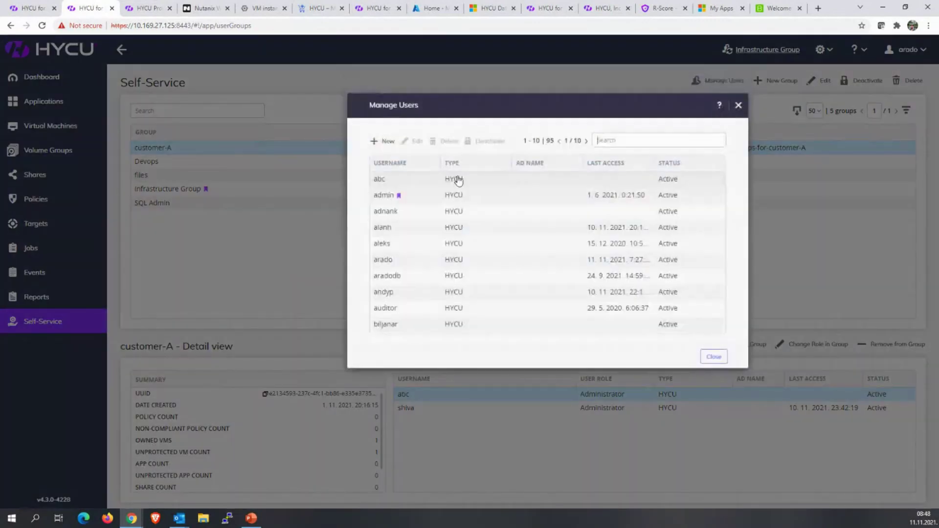
click(385, 141)
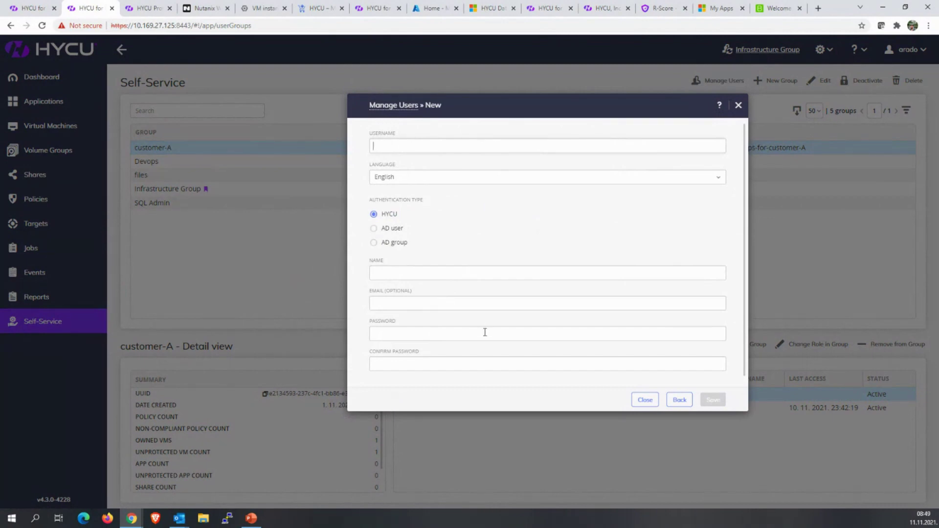
click(645, 399)
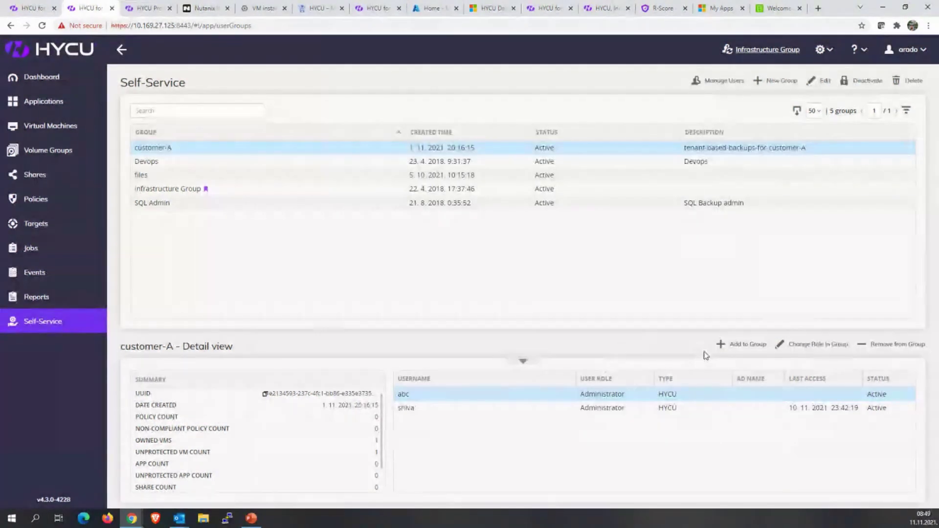
- Examine the user roles assignable in the customer-A group without adding anyone, and view the Devops group's details
click(722, 344)
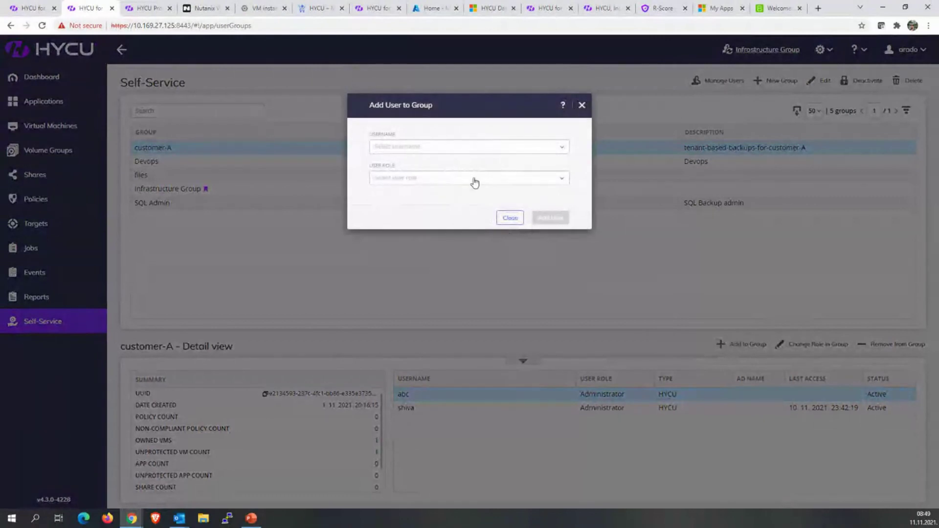
click(475, 182)
scroll(429, 225, down, 1)
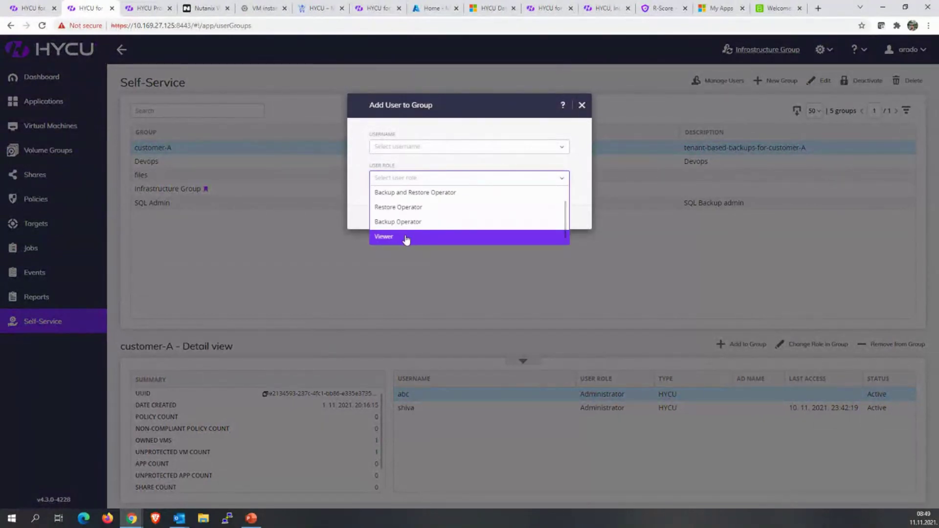
scroll(407, 238, up, 1)
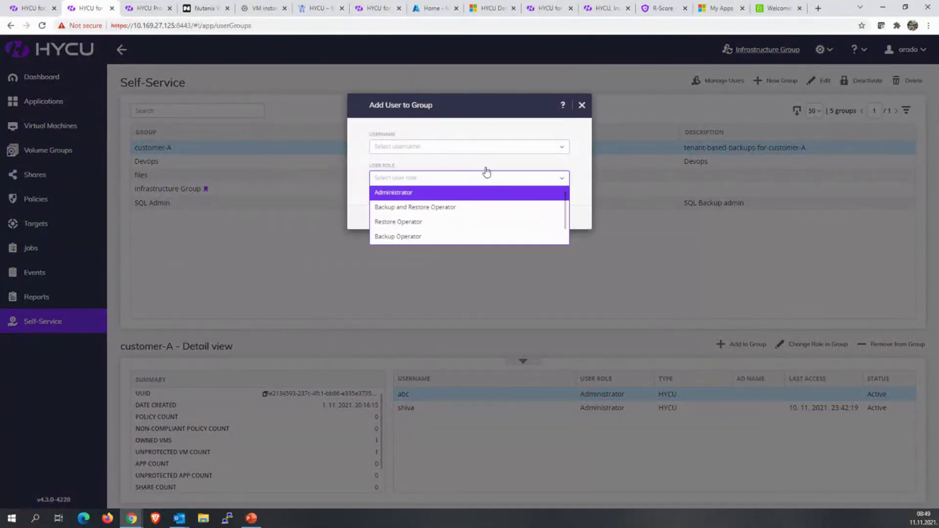
click(495, 116)
click(581, 105)
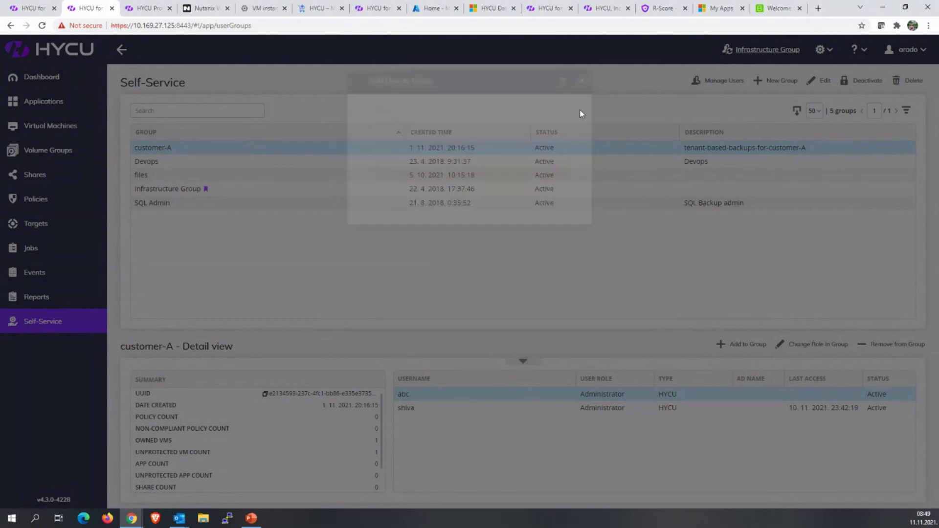
click(221, 165)
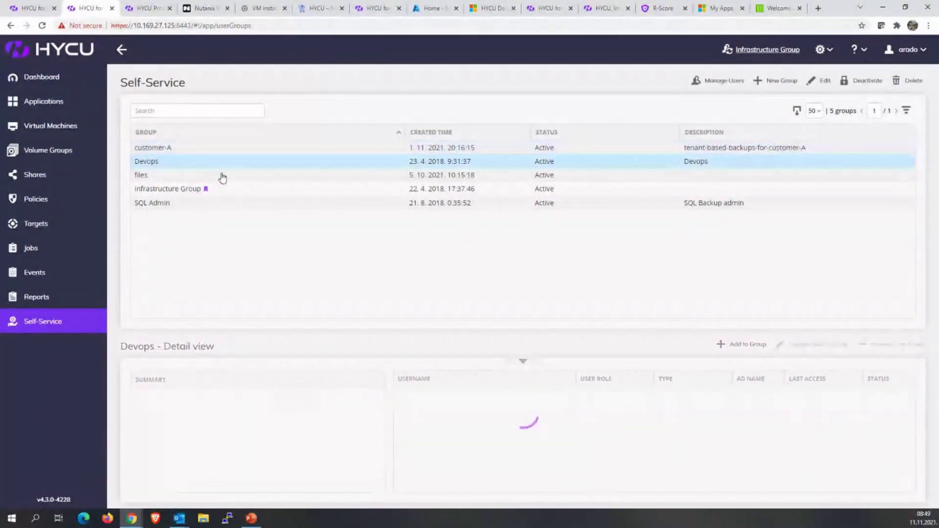
- Review the groups that can be assigned as owner of virtual machine HYCU00DCNJADVM003, without assigning one
click(46, 125)
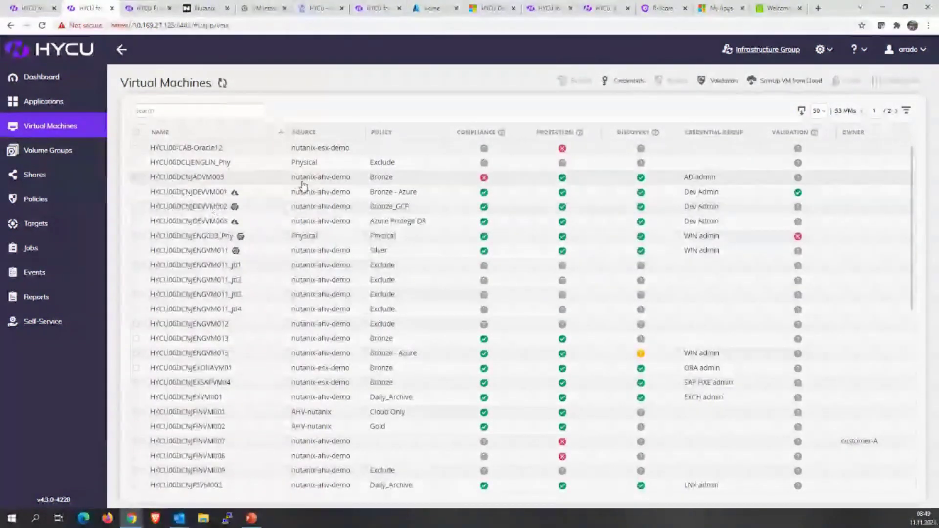
click(234, 179)
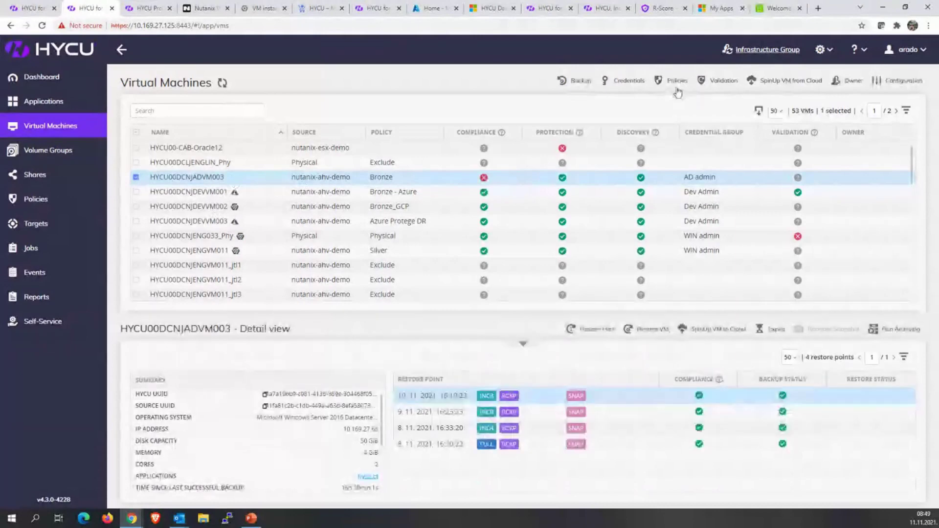
click(843, 80)
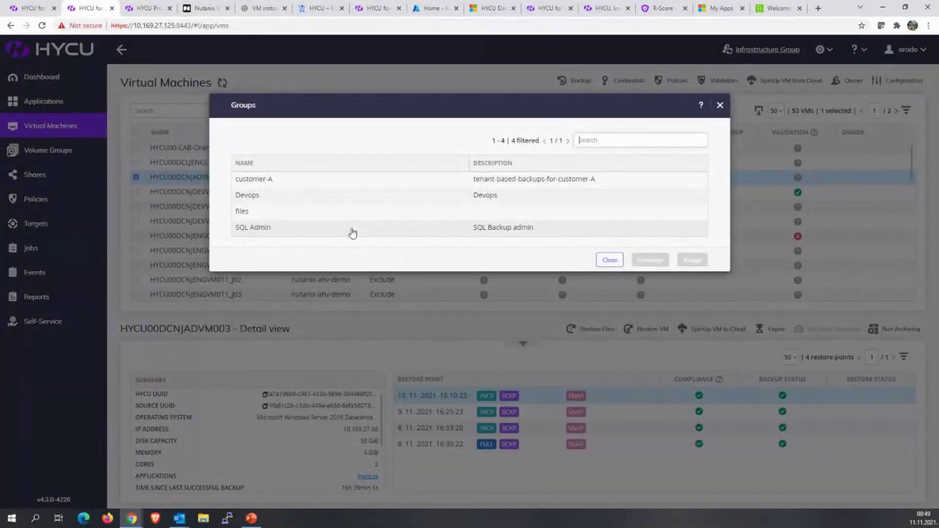
click(609, 261)
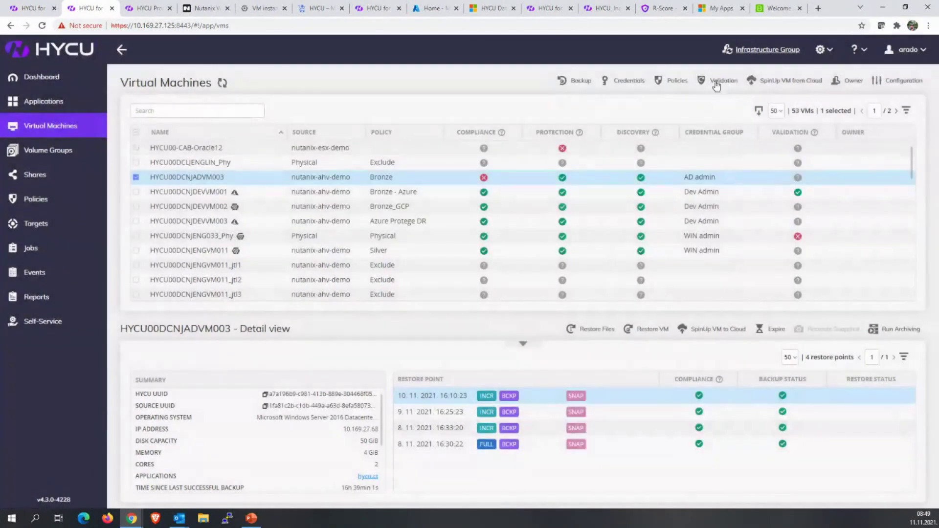
- Switch from the Infrastructure Group to the Devops group, and view its virtual machines and dashboard
click(754, 55)
click(417, 181)
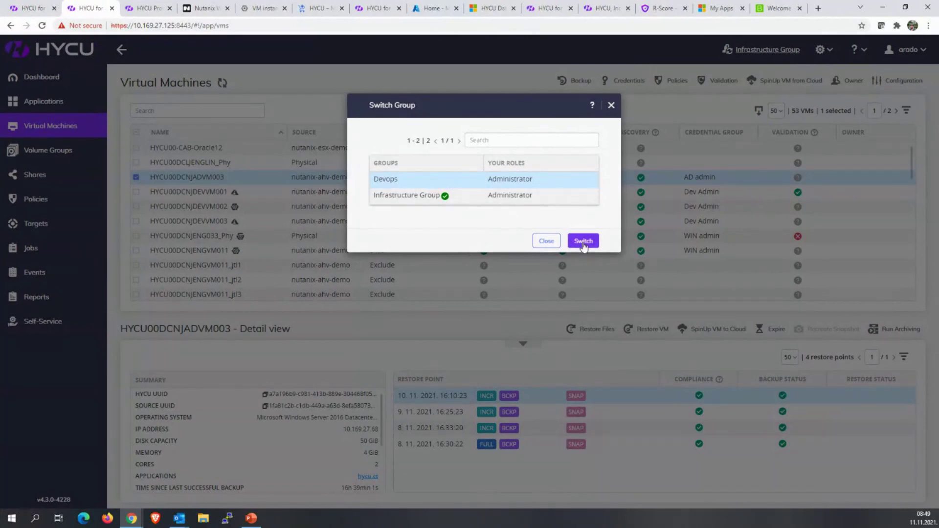
click(583, 242)
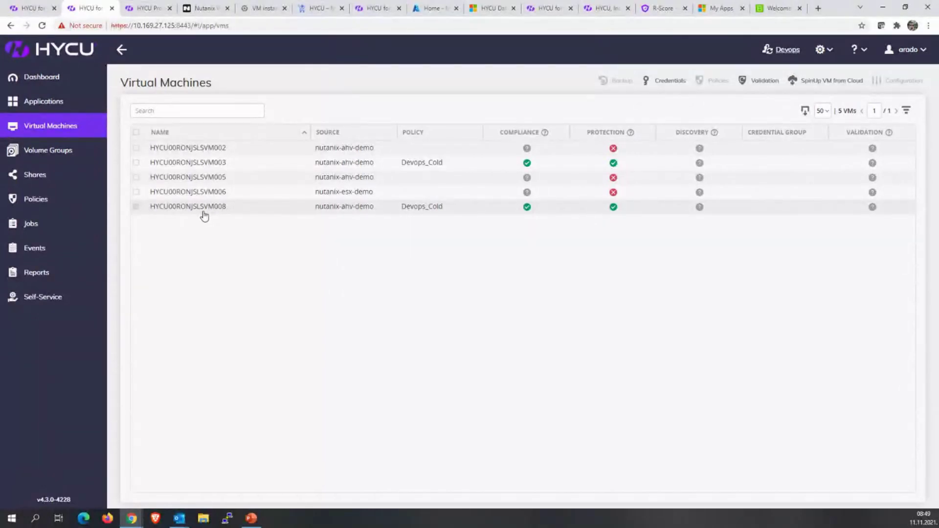
click(42, 80)
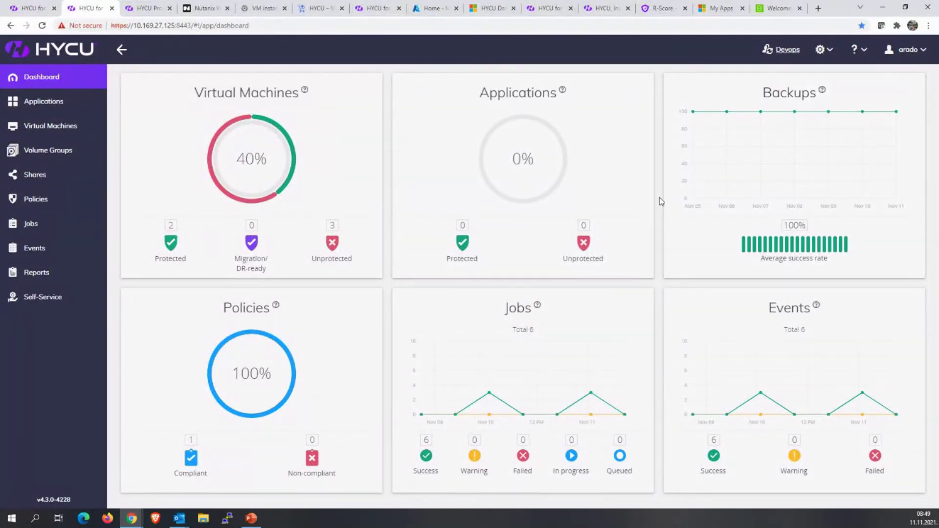
- Switch from the Devops group to the Infrastructure Group
click(778, 49)
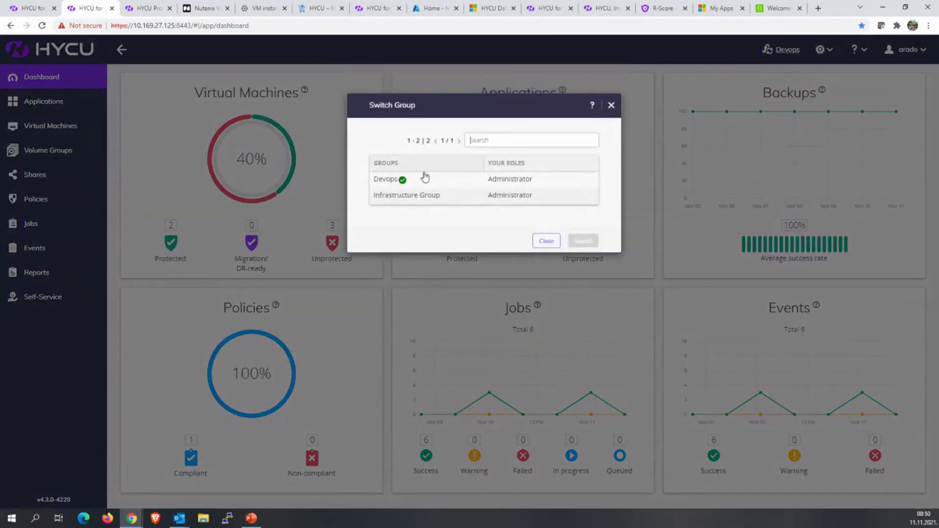
click(414, 195)
click(582, 241)
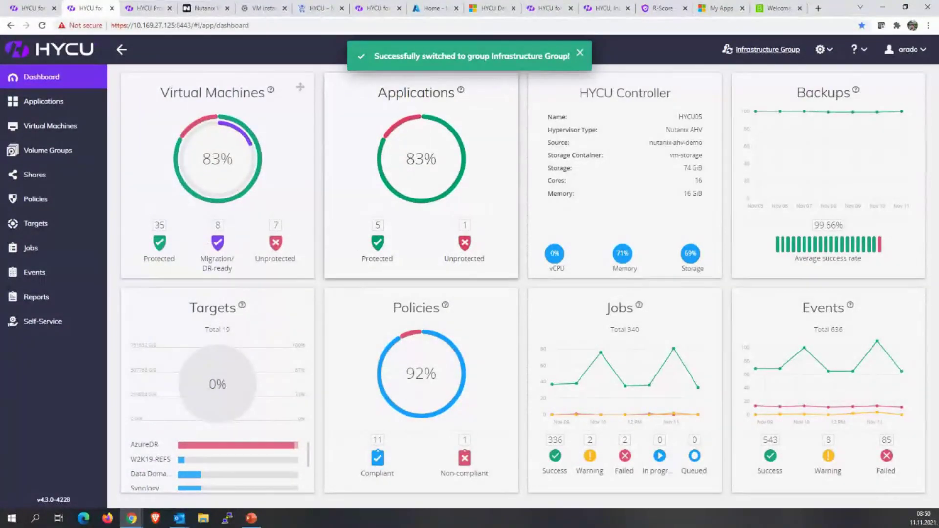
- Start a new policy and enable its Copy, Archiving and Fast Restore options alongside Backup
click(27, 203)
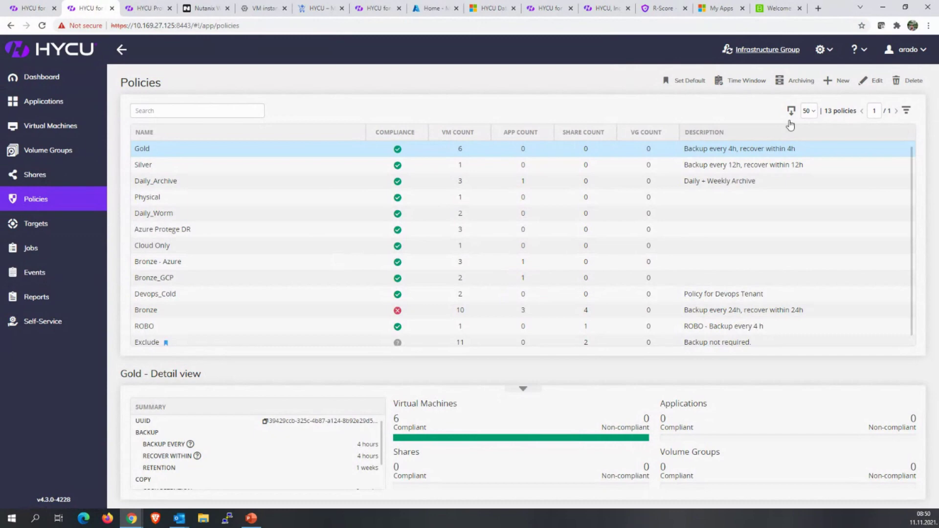
click(837, 81)
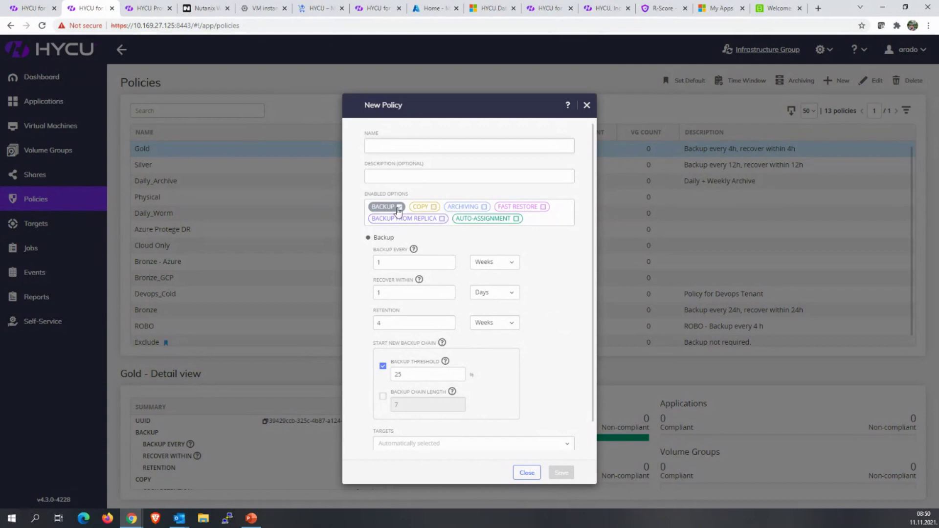
click(434, 208)
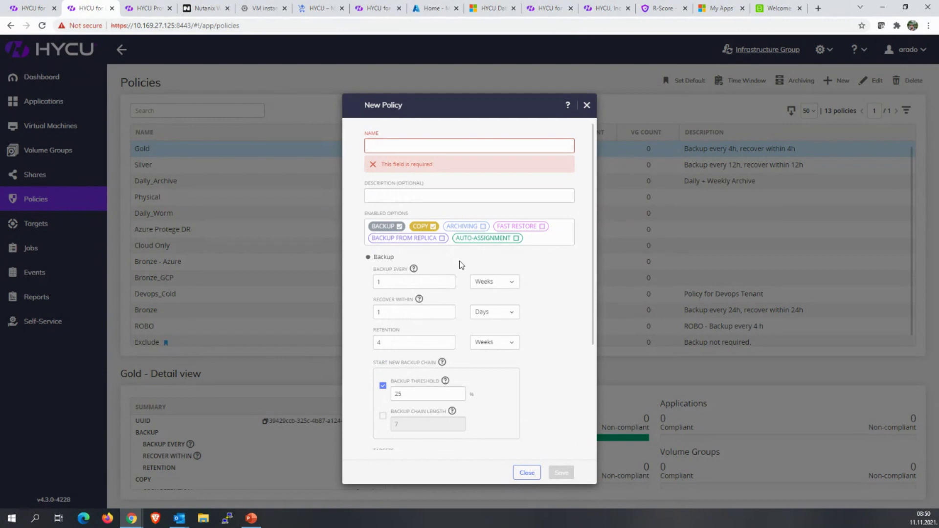
scroll(471, 268, down, 2)
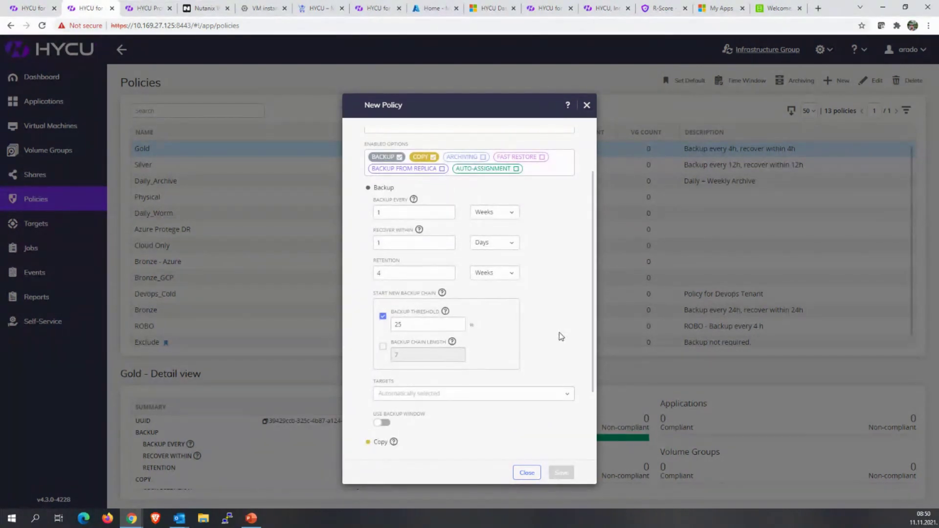
scroll(558, 335, up, 2)
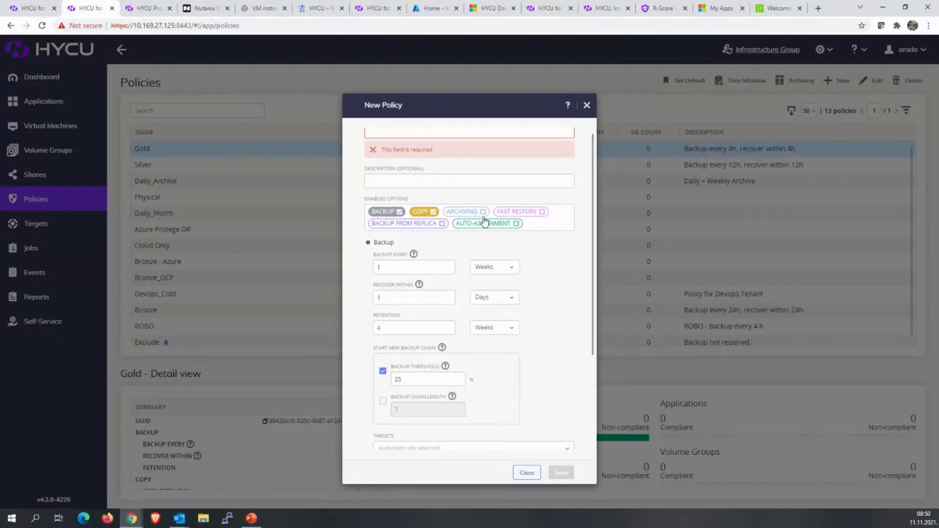
click(483, 214)
scroll(547, 278, down, 3)
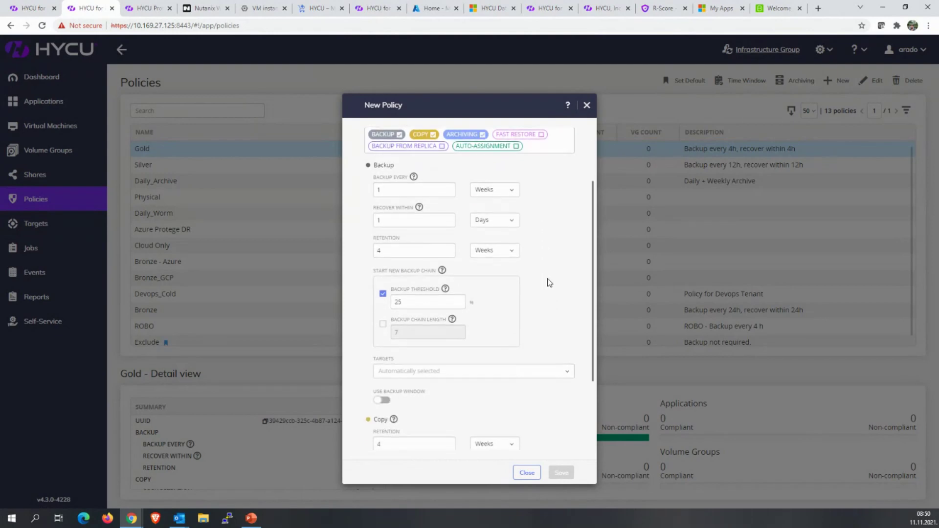
scroll(547, 278, up, 3)
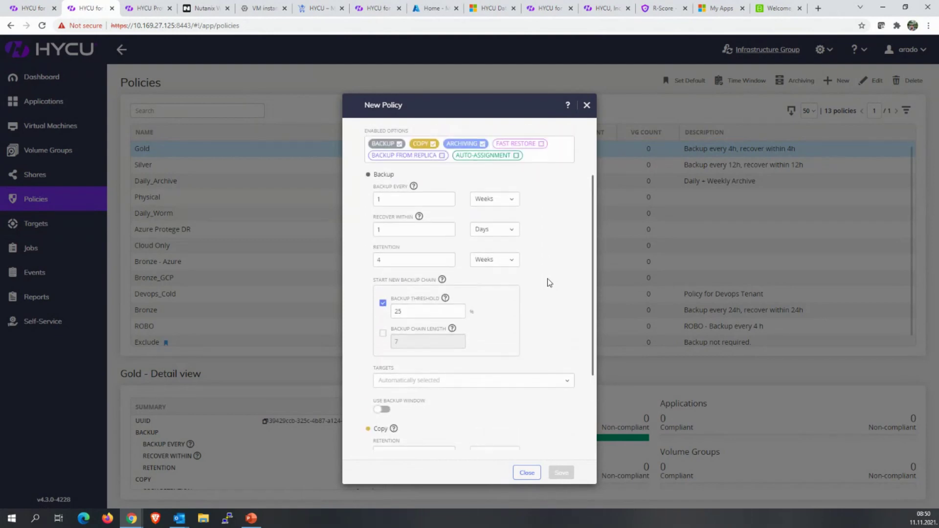
click(541, 211)
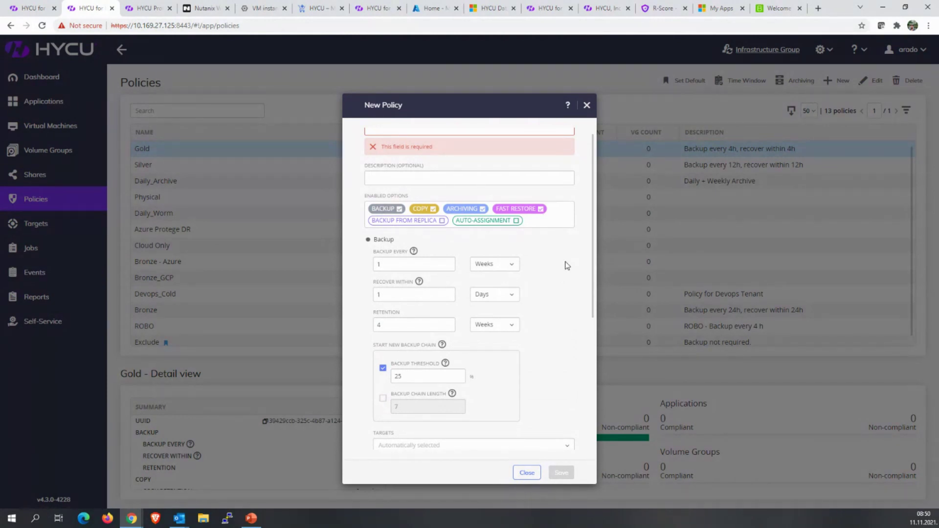
scroll(565, 268, down, 1)
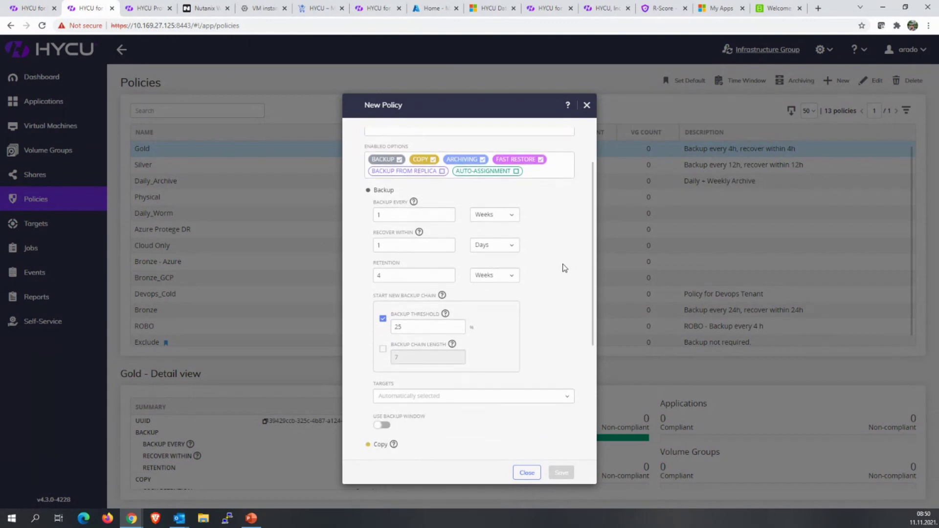
- Set the new policy's backup interval to 1 day and its fast restore retention to 3 days, and discard the policy without saving
click(511, 216)
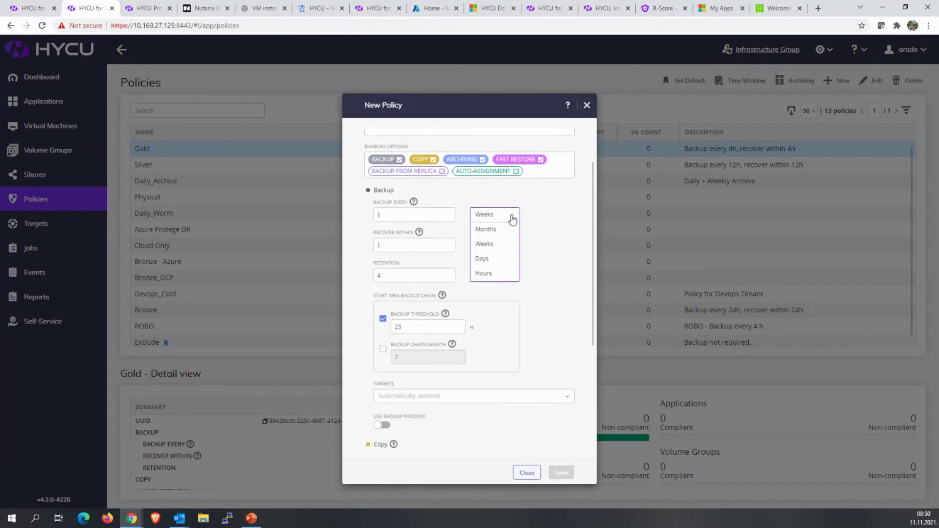
click(499, 259)
scroll(575, 270, down, 4)
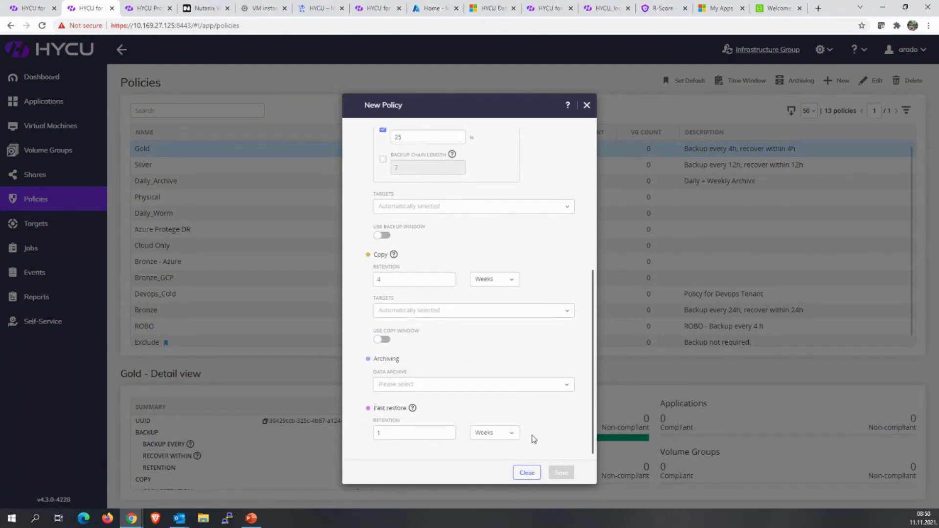
click(510, 433)
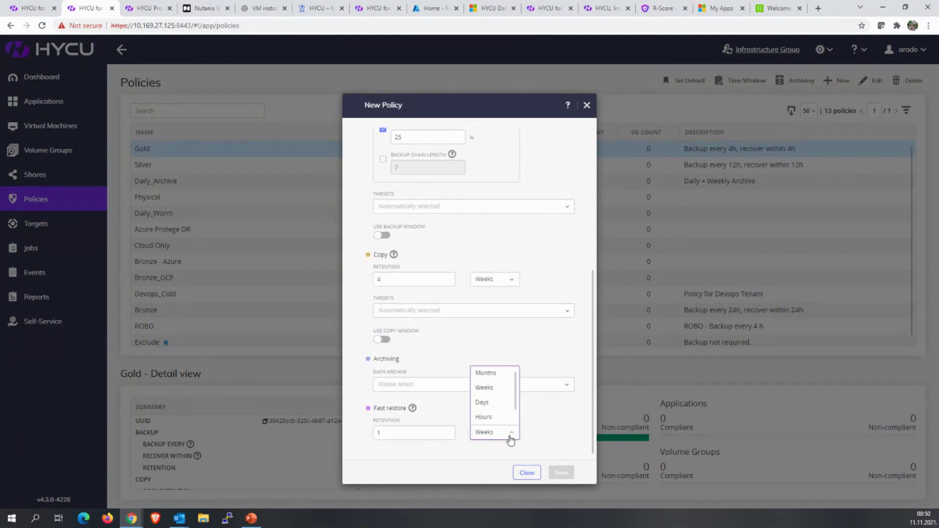
click(482, 402)
drag(401, 433, 363, 430)
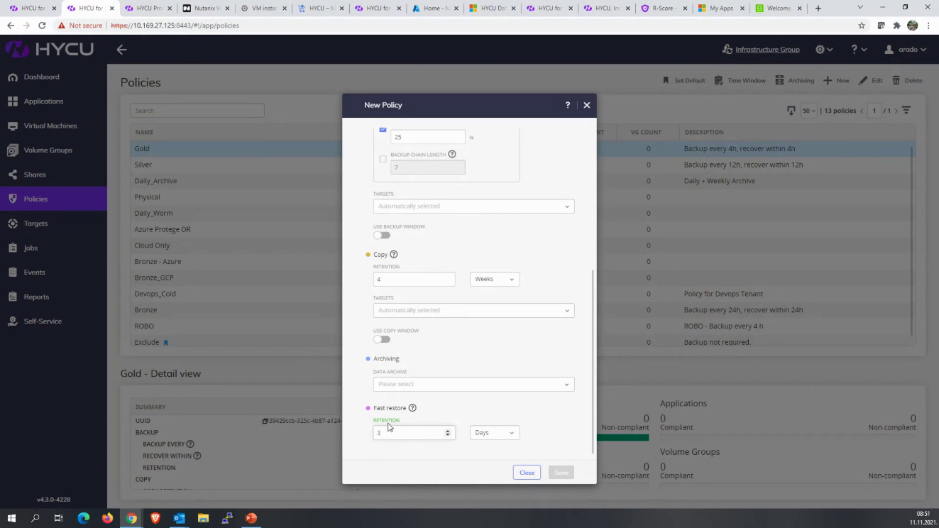
click(524, 473)
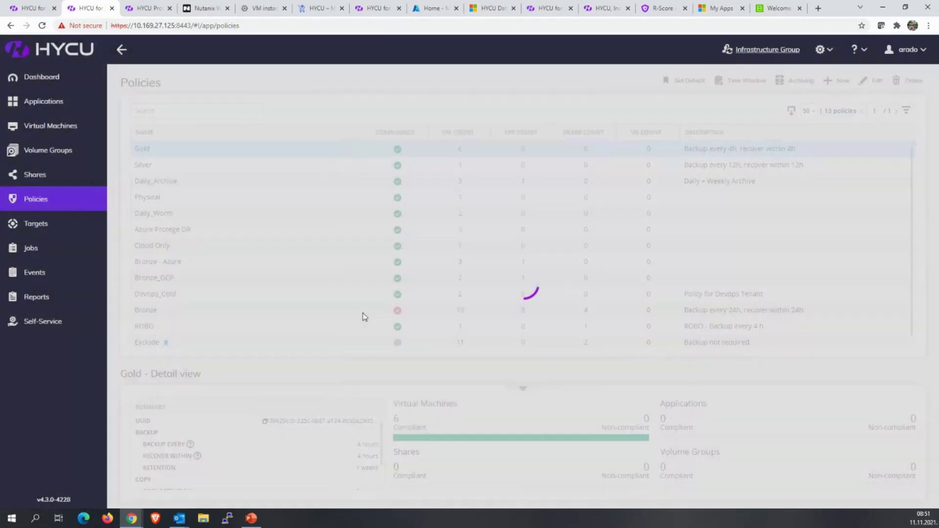
- View the restore points of virtual machine HYCU00DCNJENGVM011, including their snapshot tiers
click(41, 129)
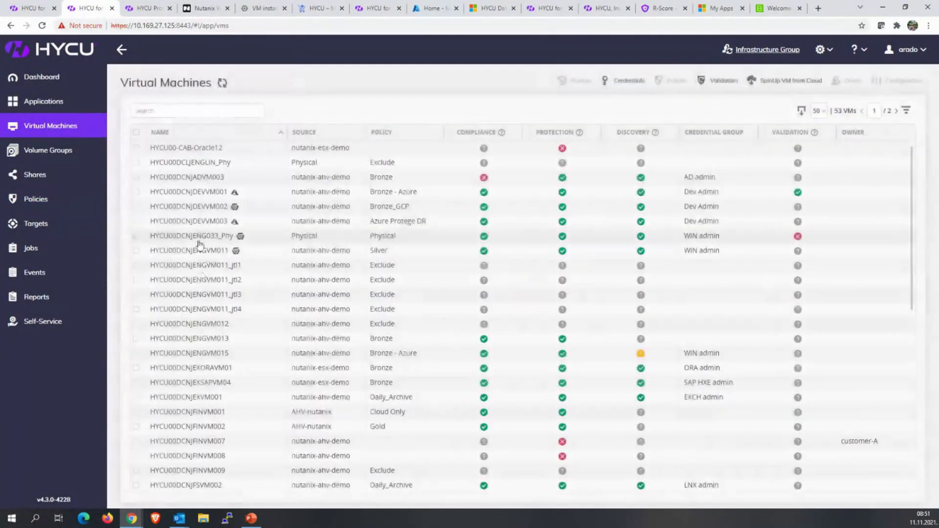
click(199, 251)
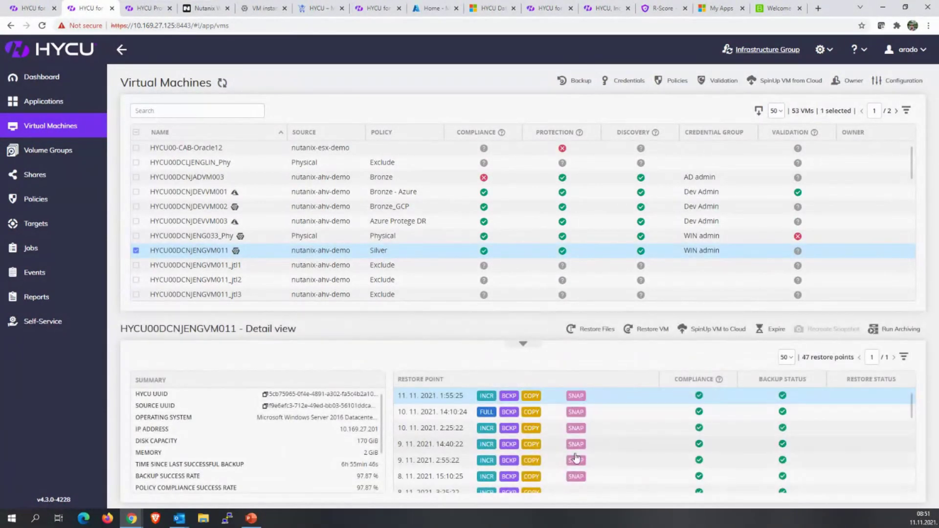
mouse_move(576, 477)
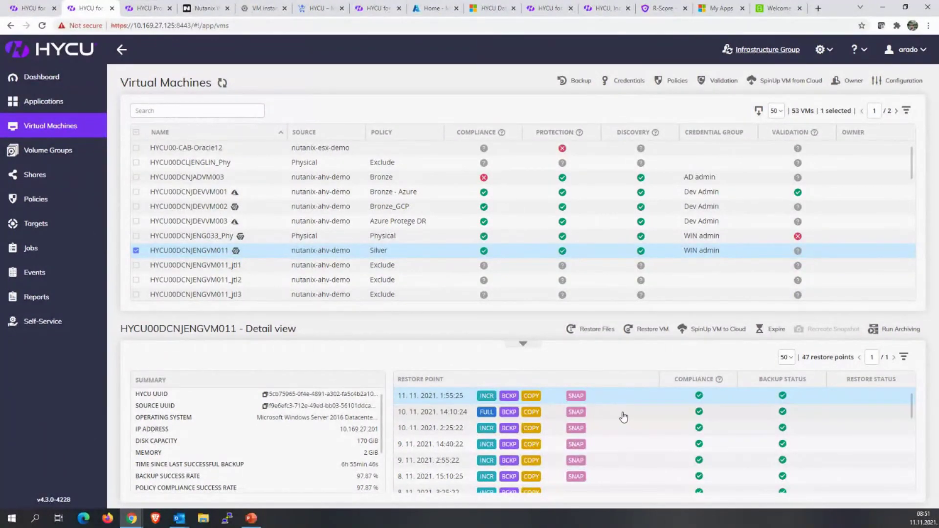
- In a new policy, set the backup interval to 1 day, read the Recover Within explanation, and close the form without saving
click(39, 198)
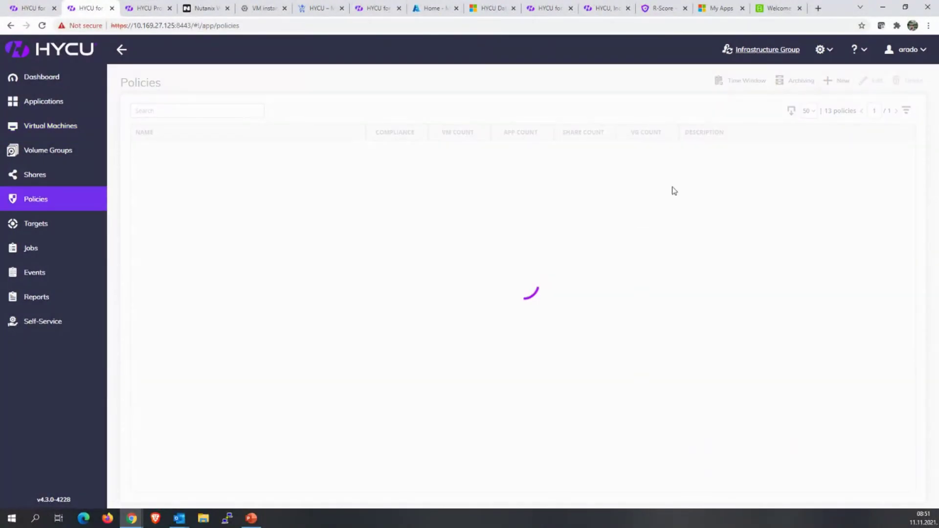
click(838, 81)
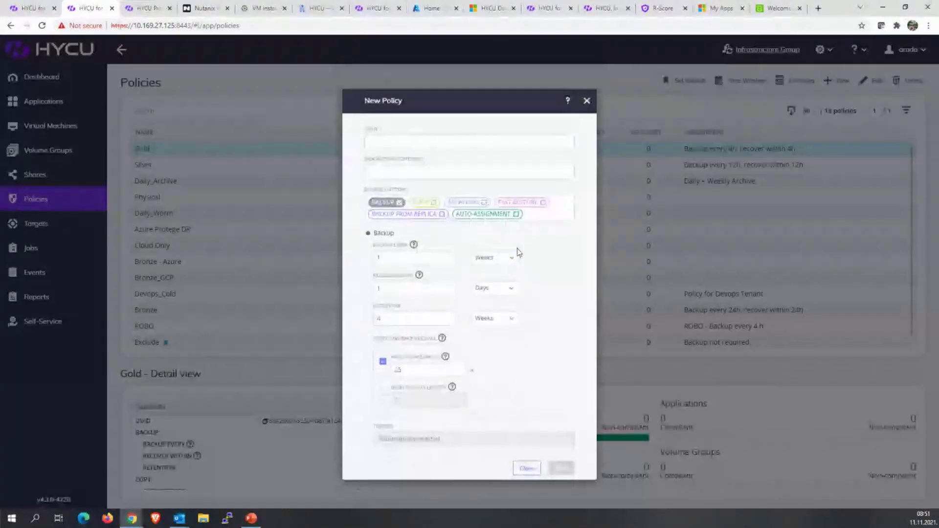
click(507, 264)
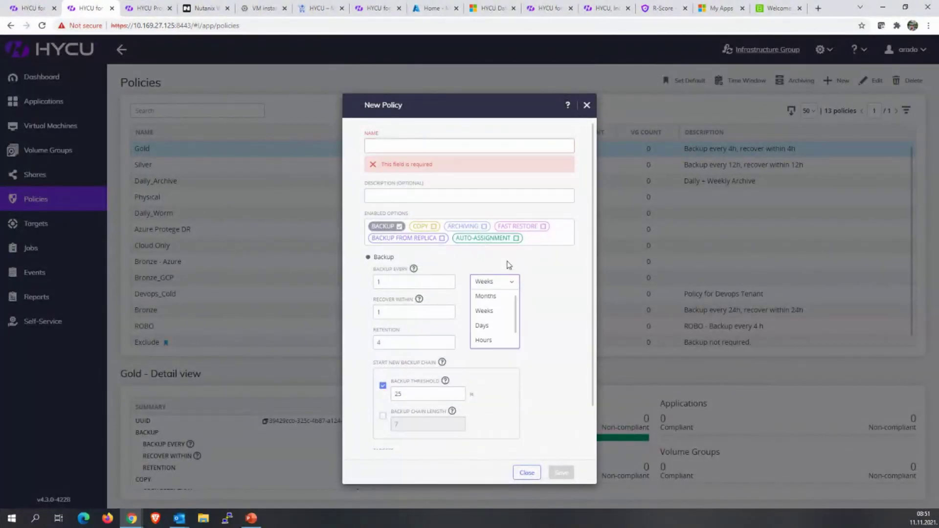
click(485, 325)
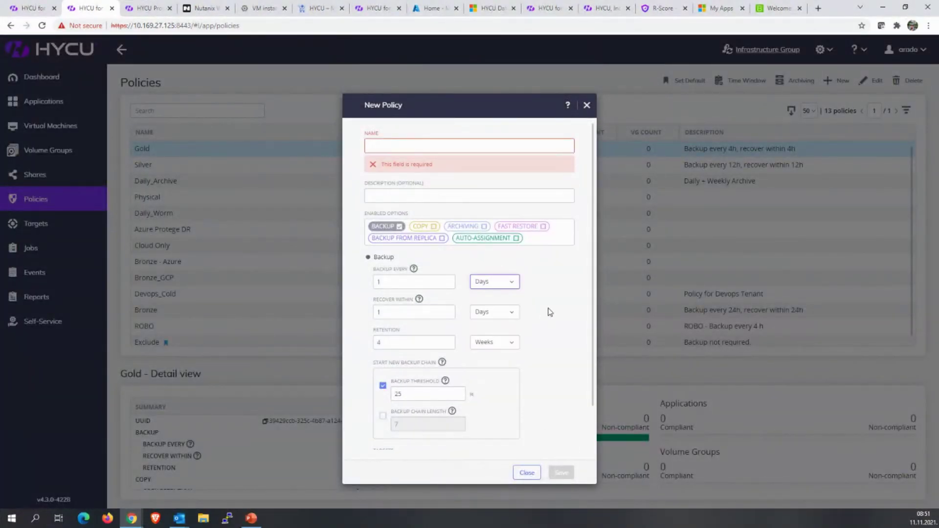
mouse_move(421, 300)
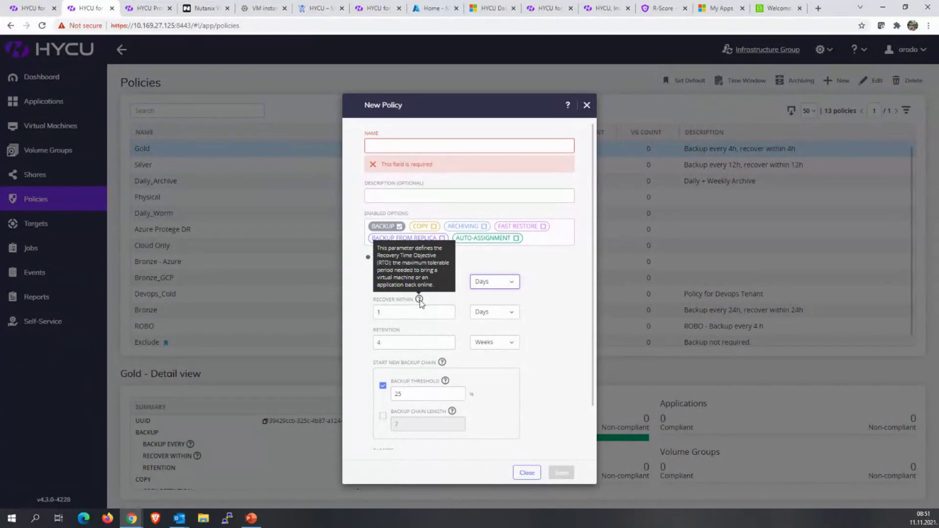
click(524, 473)
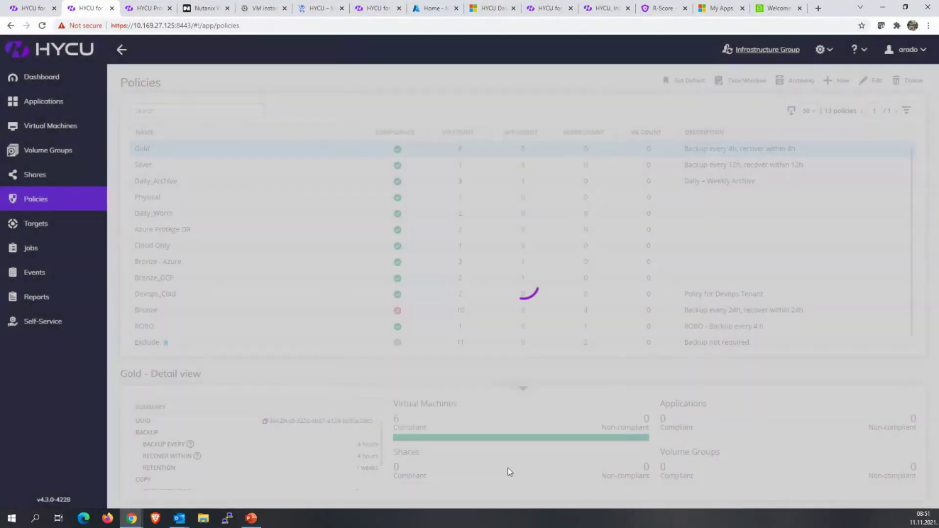
- Check the compliance of HYCU00DCNJENGVM011's restore points and the backup expiration time of the 10. 11. 2021. 2:25:22 restore point
click(44, 127)
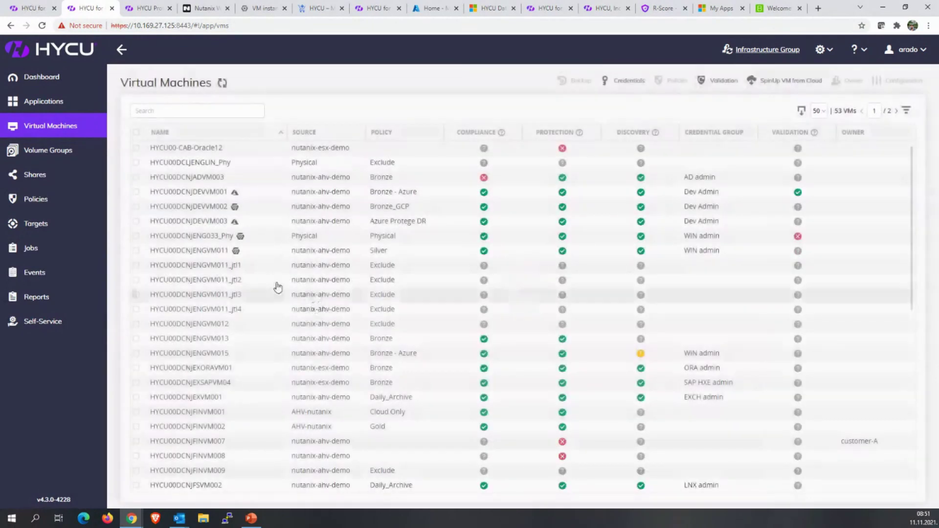
click(211, 251)
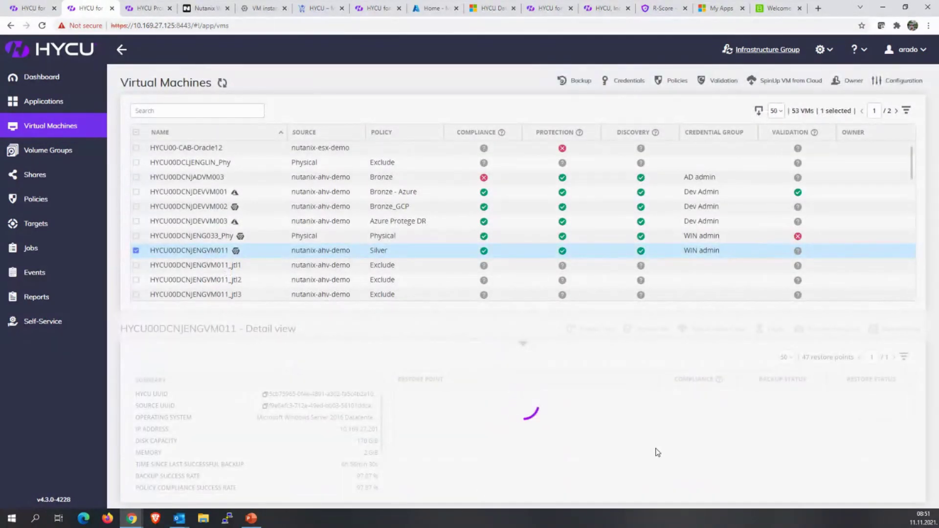
mouse_move(699, 399)
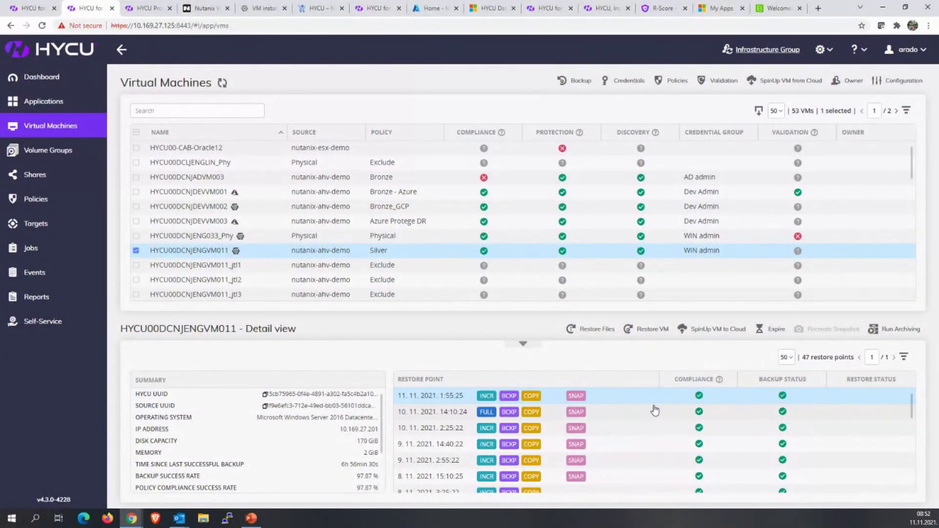
mouse_move(518, 429)
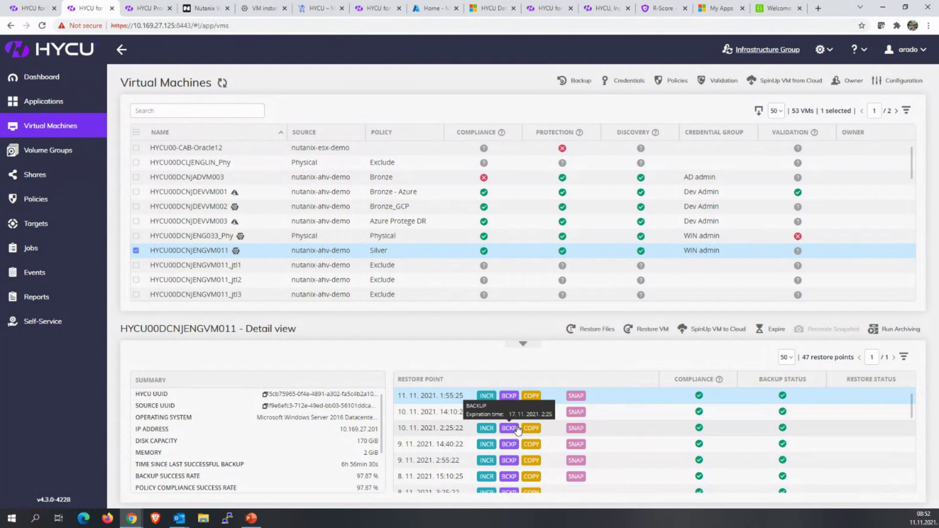
- Review the VM and vDisk restore options for HYCU00DCNJENGVM011's latest restore point, without restoring anything
click(656, 330)
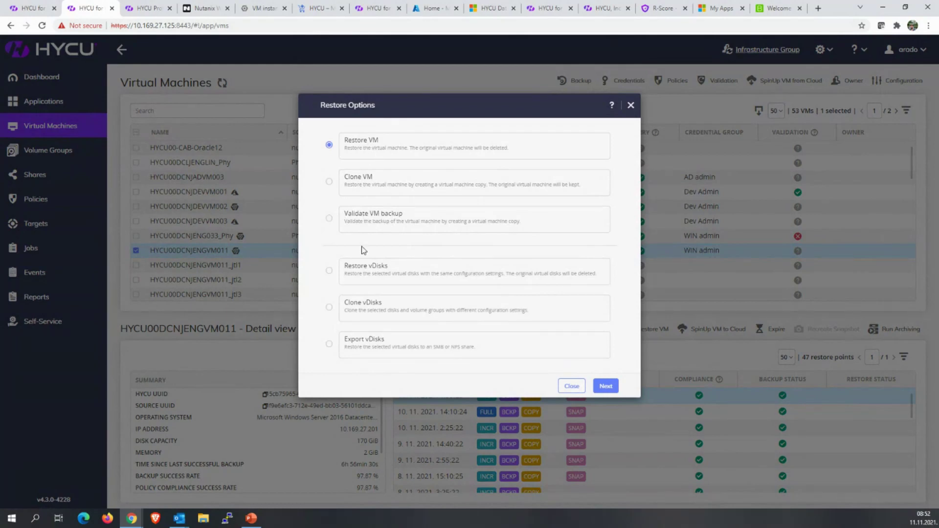
click(364, 268)
click(569, 387)
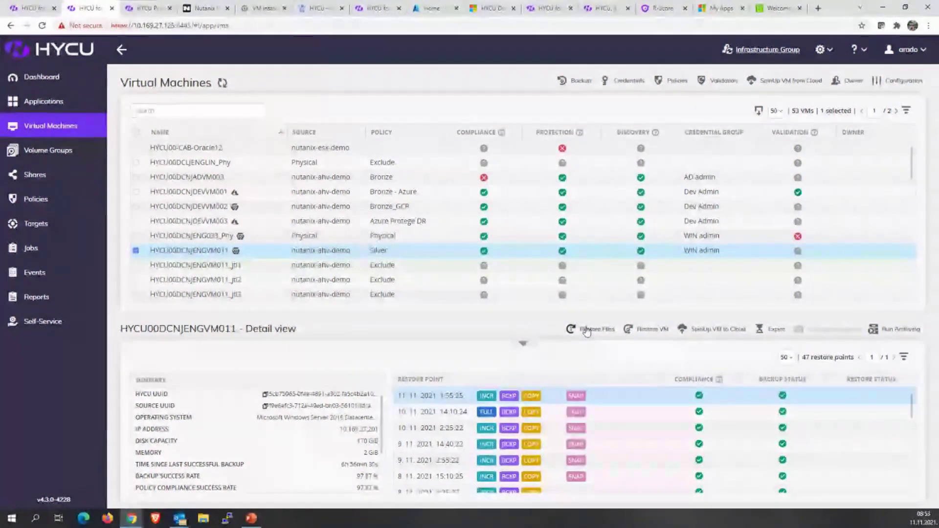
- Review the Google Cloud and Azure choices for spinning up a VM to the cloud and from the cloud, without starting either migration
click(710, 331)
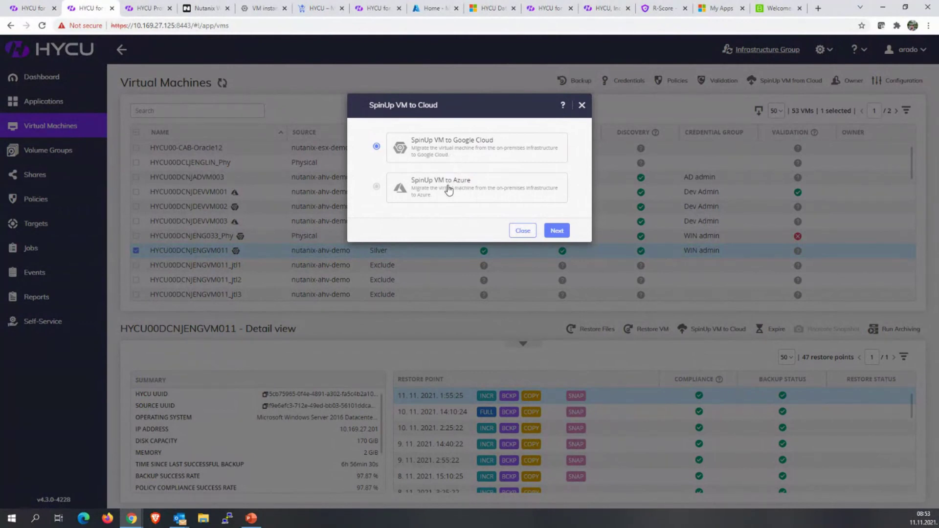
click(522, 231)
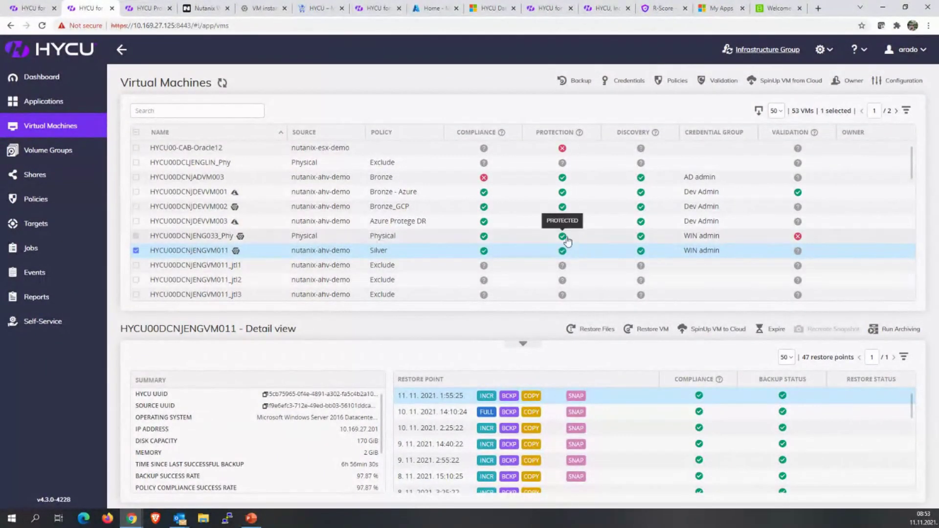
click(775, 83)
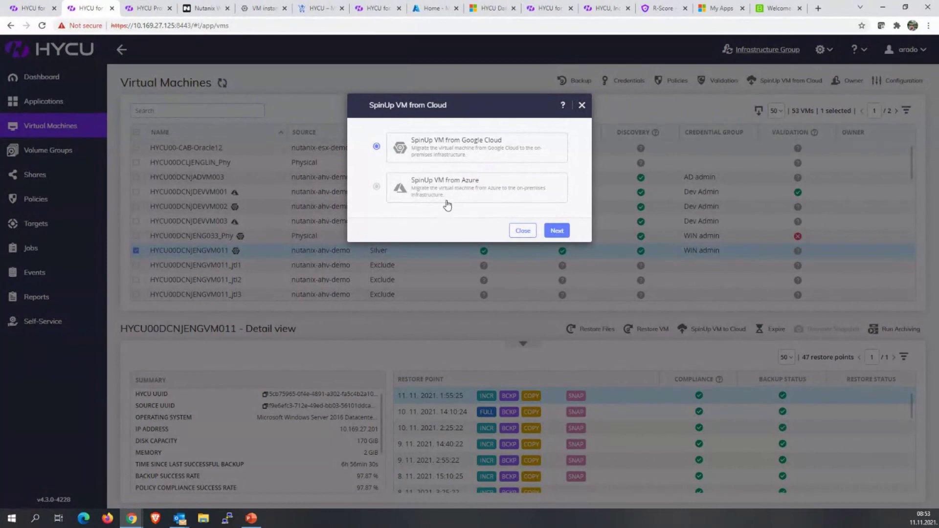
click(529, 233)
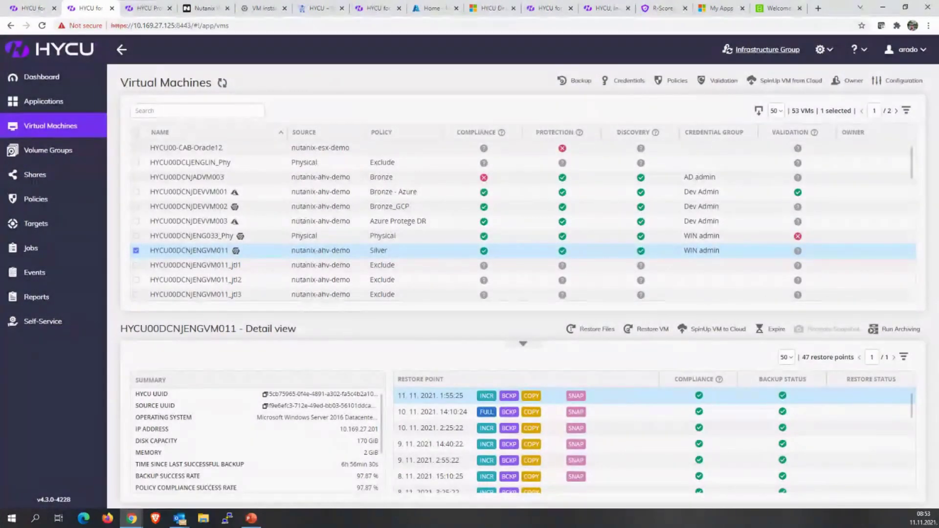